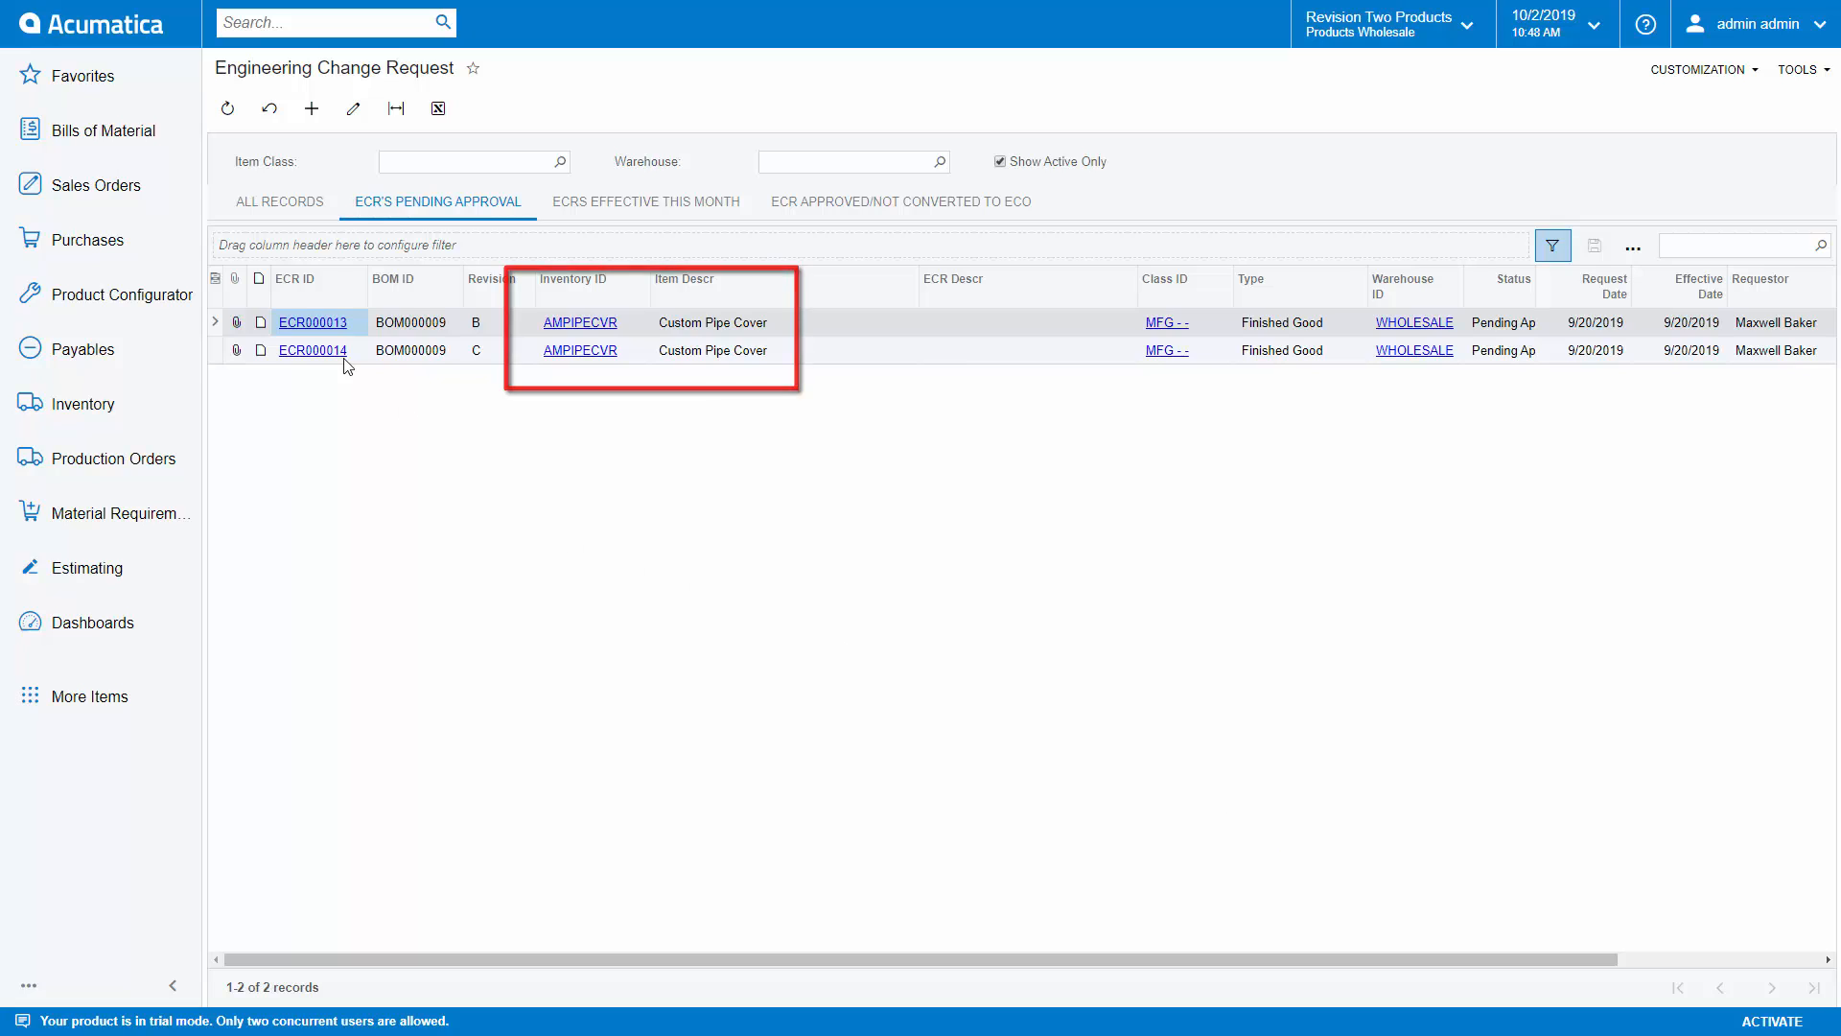
Step: Open engineering change request ECR000013 and launch its BOM comparison
{"action": "left_click", "coordinate": [315, 323]}
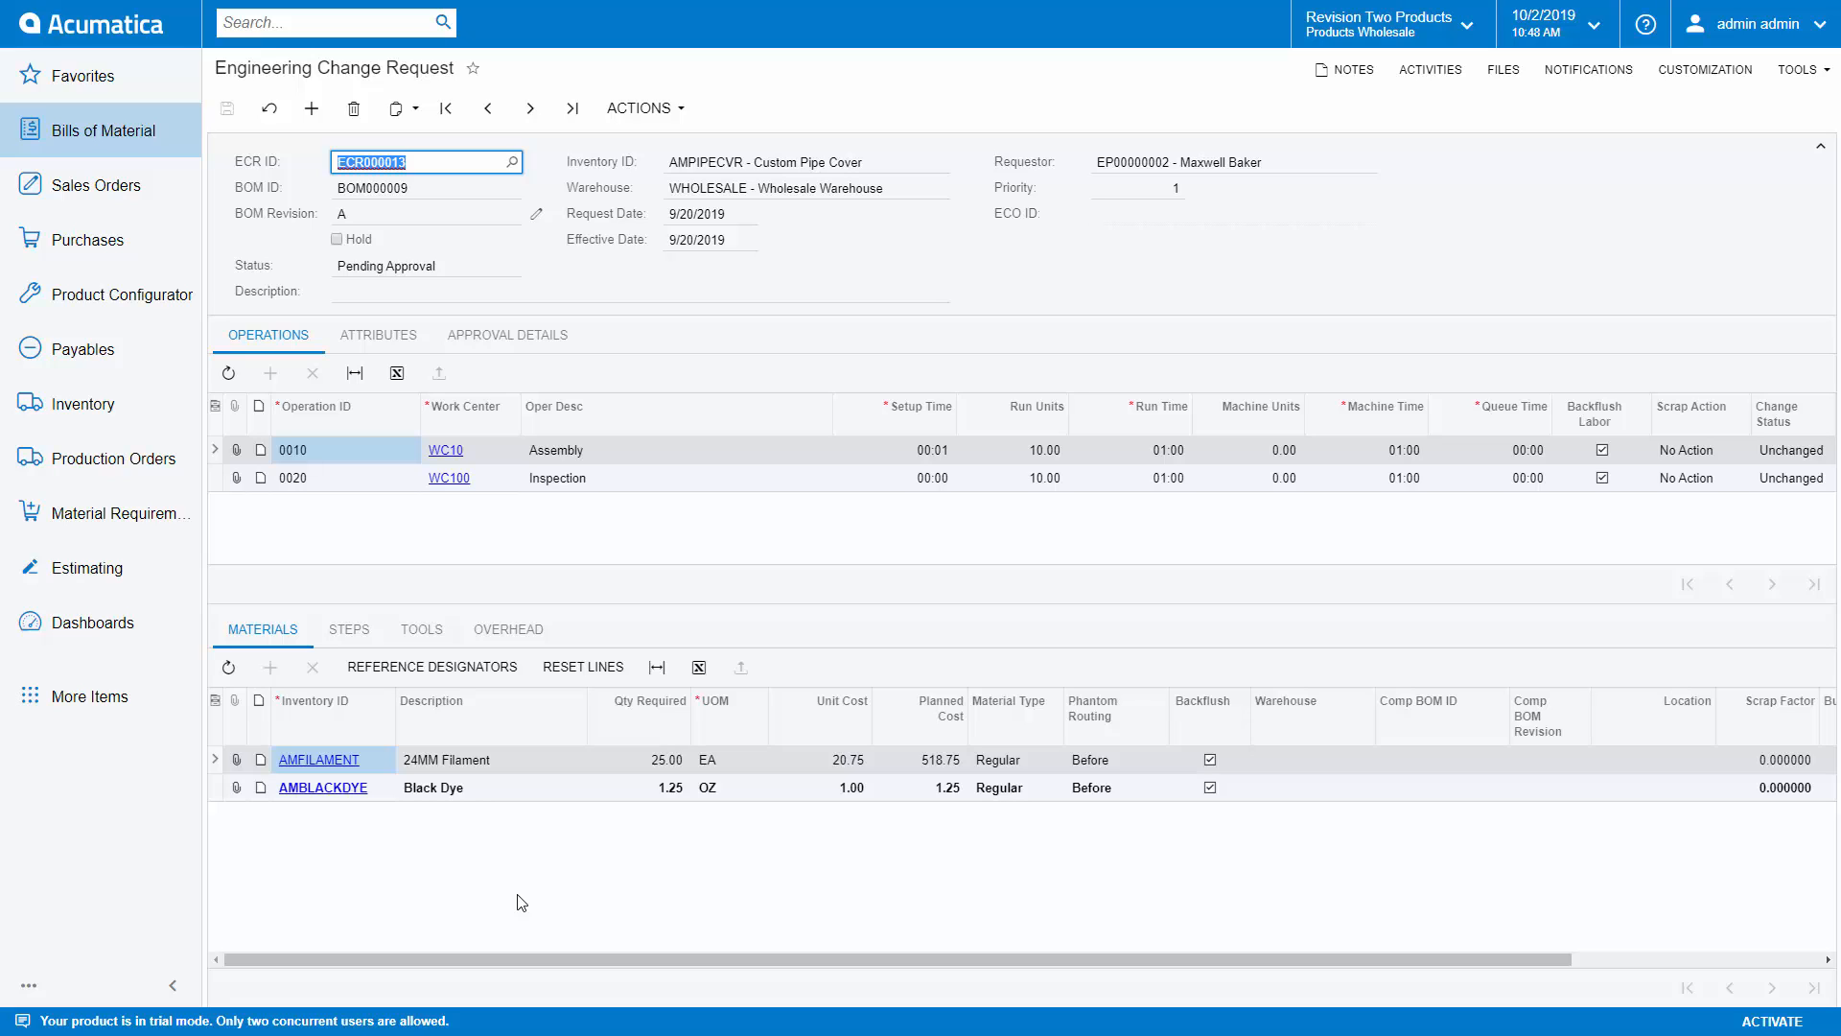
{"action": "left_click", "coordinate": [635, 108]}
{"action": "left_click", "coordinate": [670, 246]}
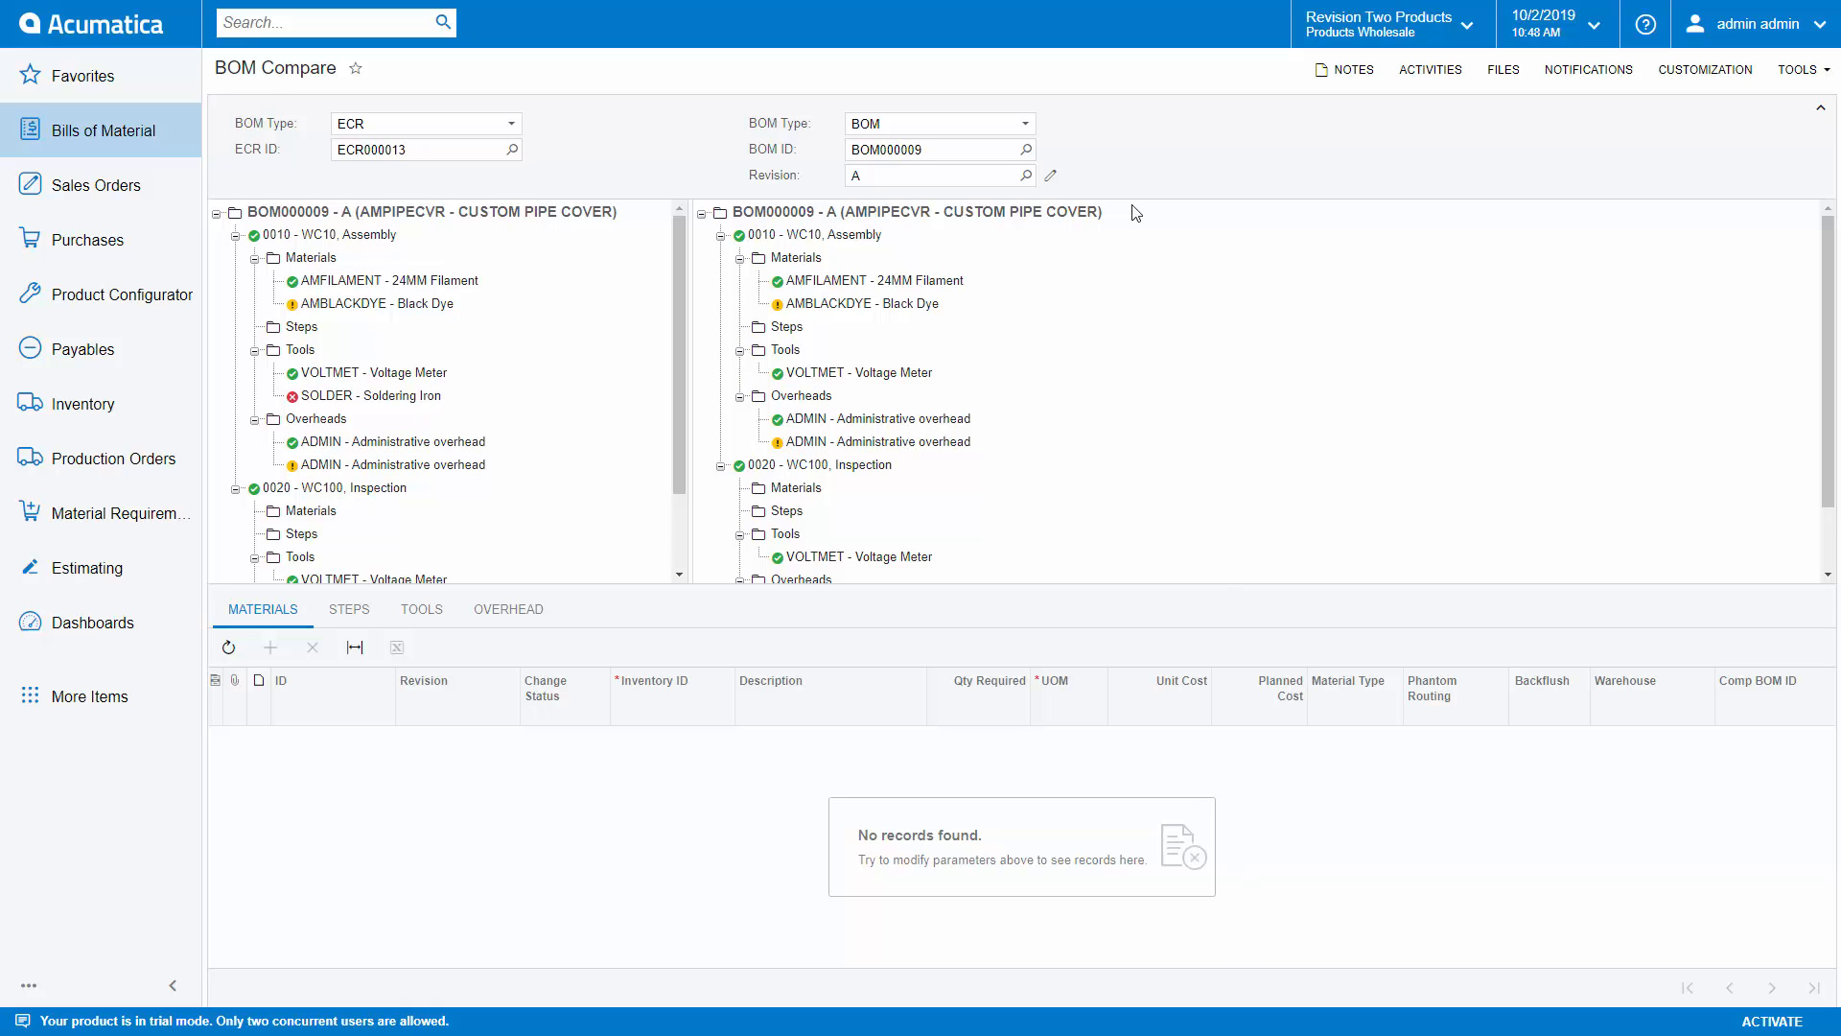
Step: Compare ECR000013 against another change request by setting the second BOM type to ECR and its ECR ID to ECR000014
{"action": "left_click", "coordinate": [1025, 125]}
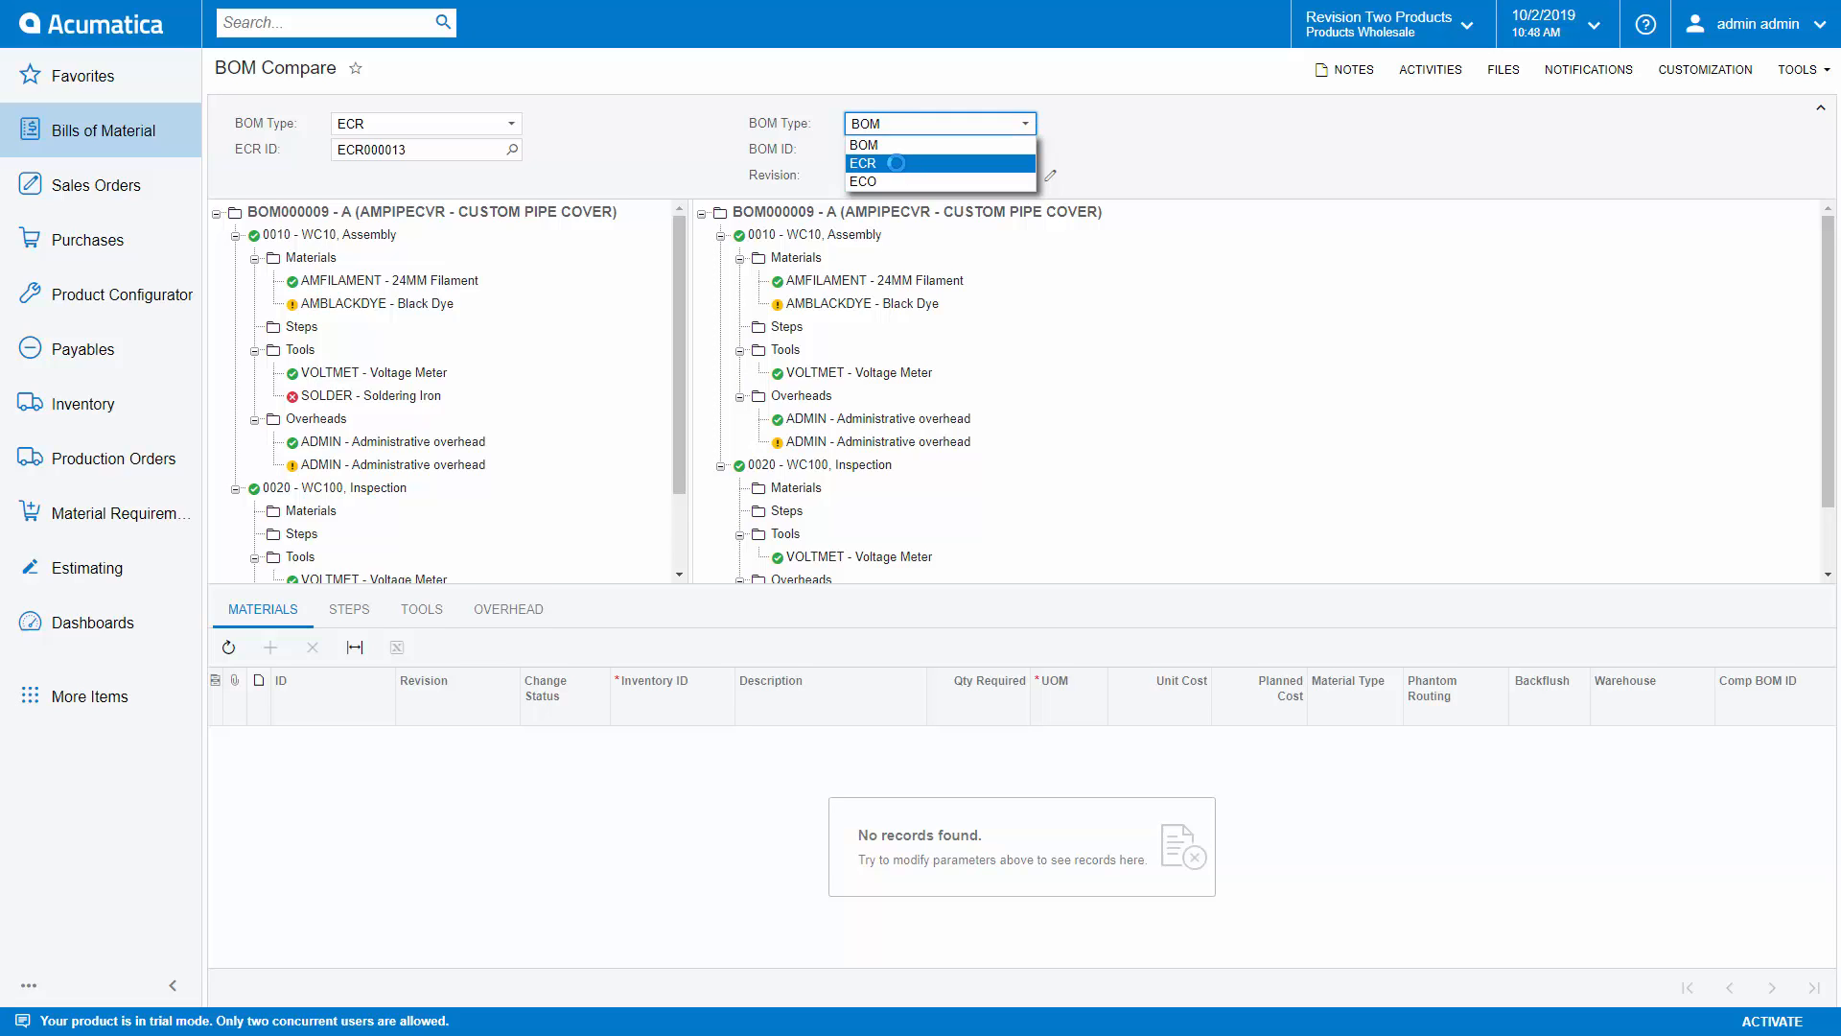
{"action": "left_click", "coordinate": [1030, 163]}
{"action": "left_click", "coordinate": [1026, 151]}
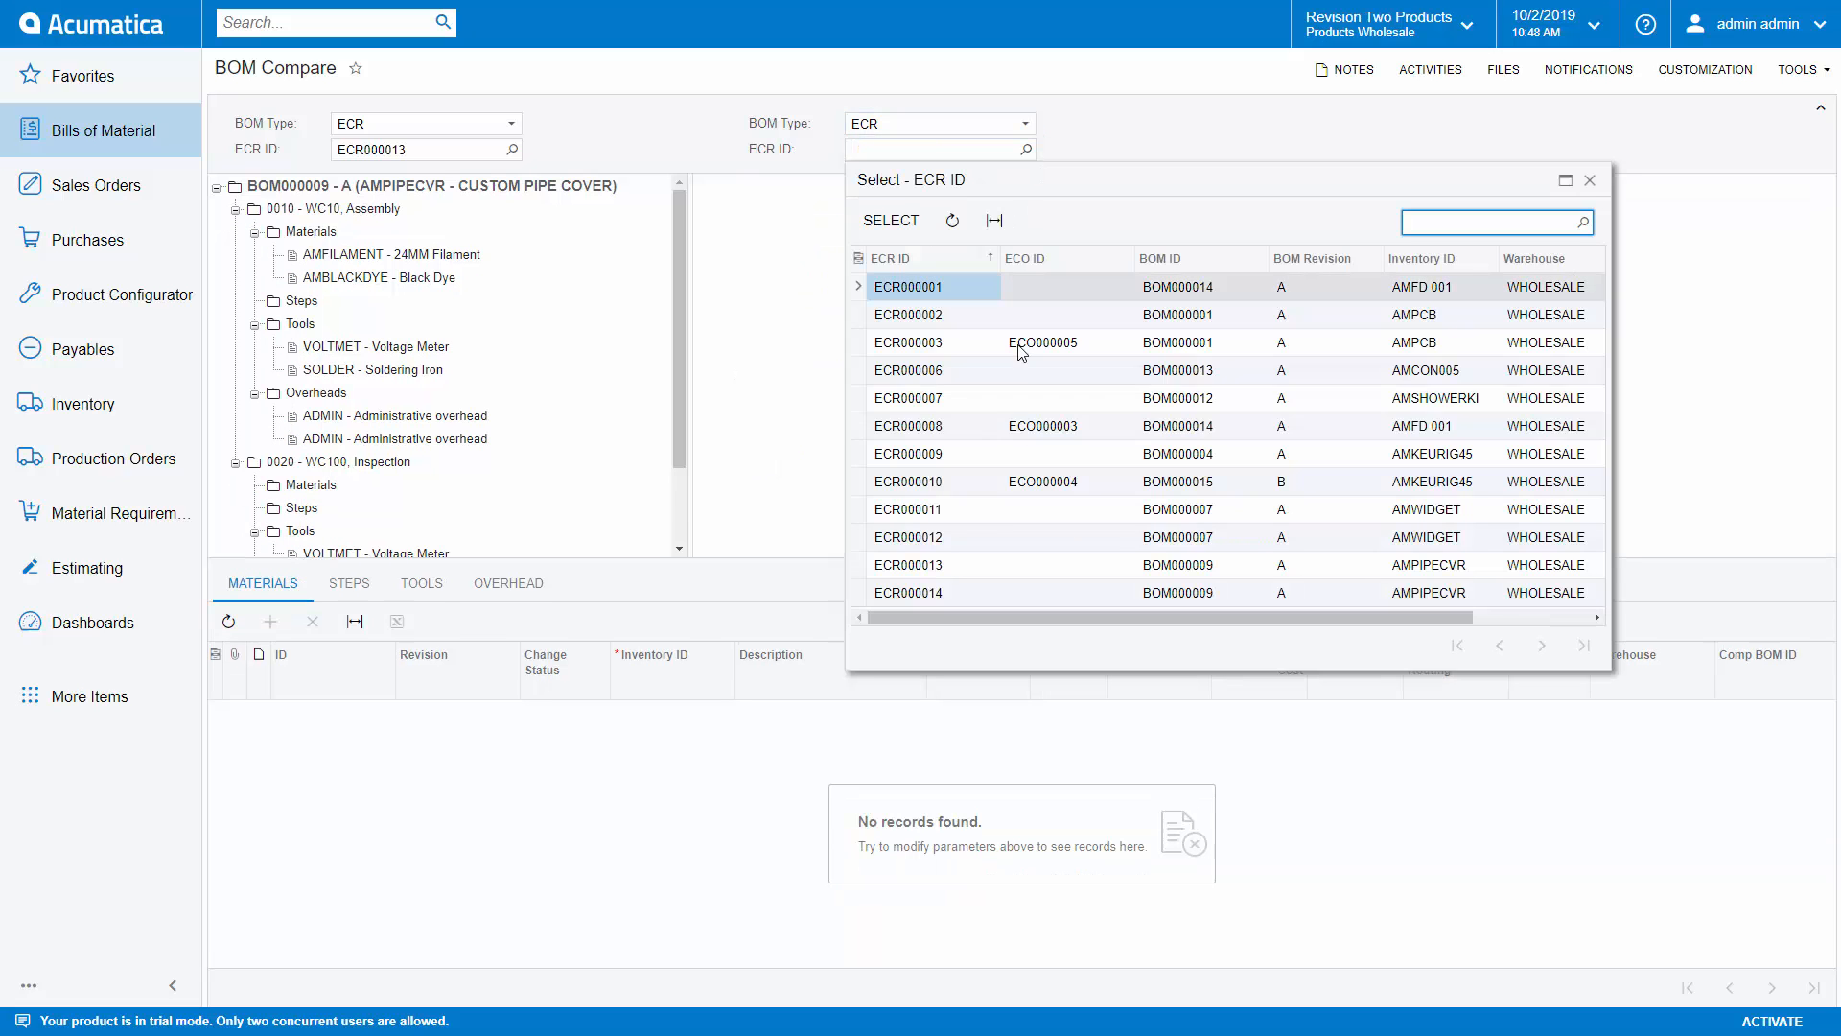
{"action": "left_click", "coordinate": [941, 595]}
{"action": "left_click", "coordinate": [891, 220]}
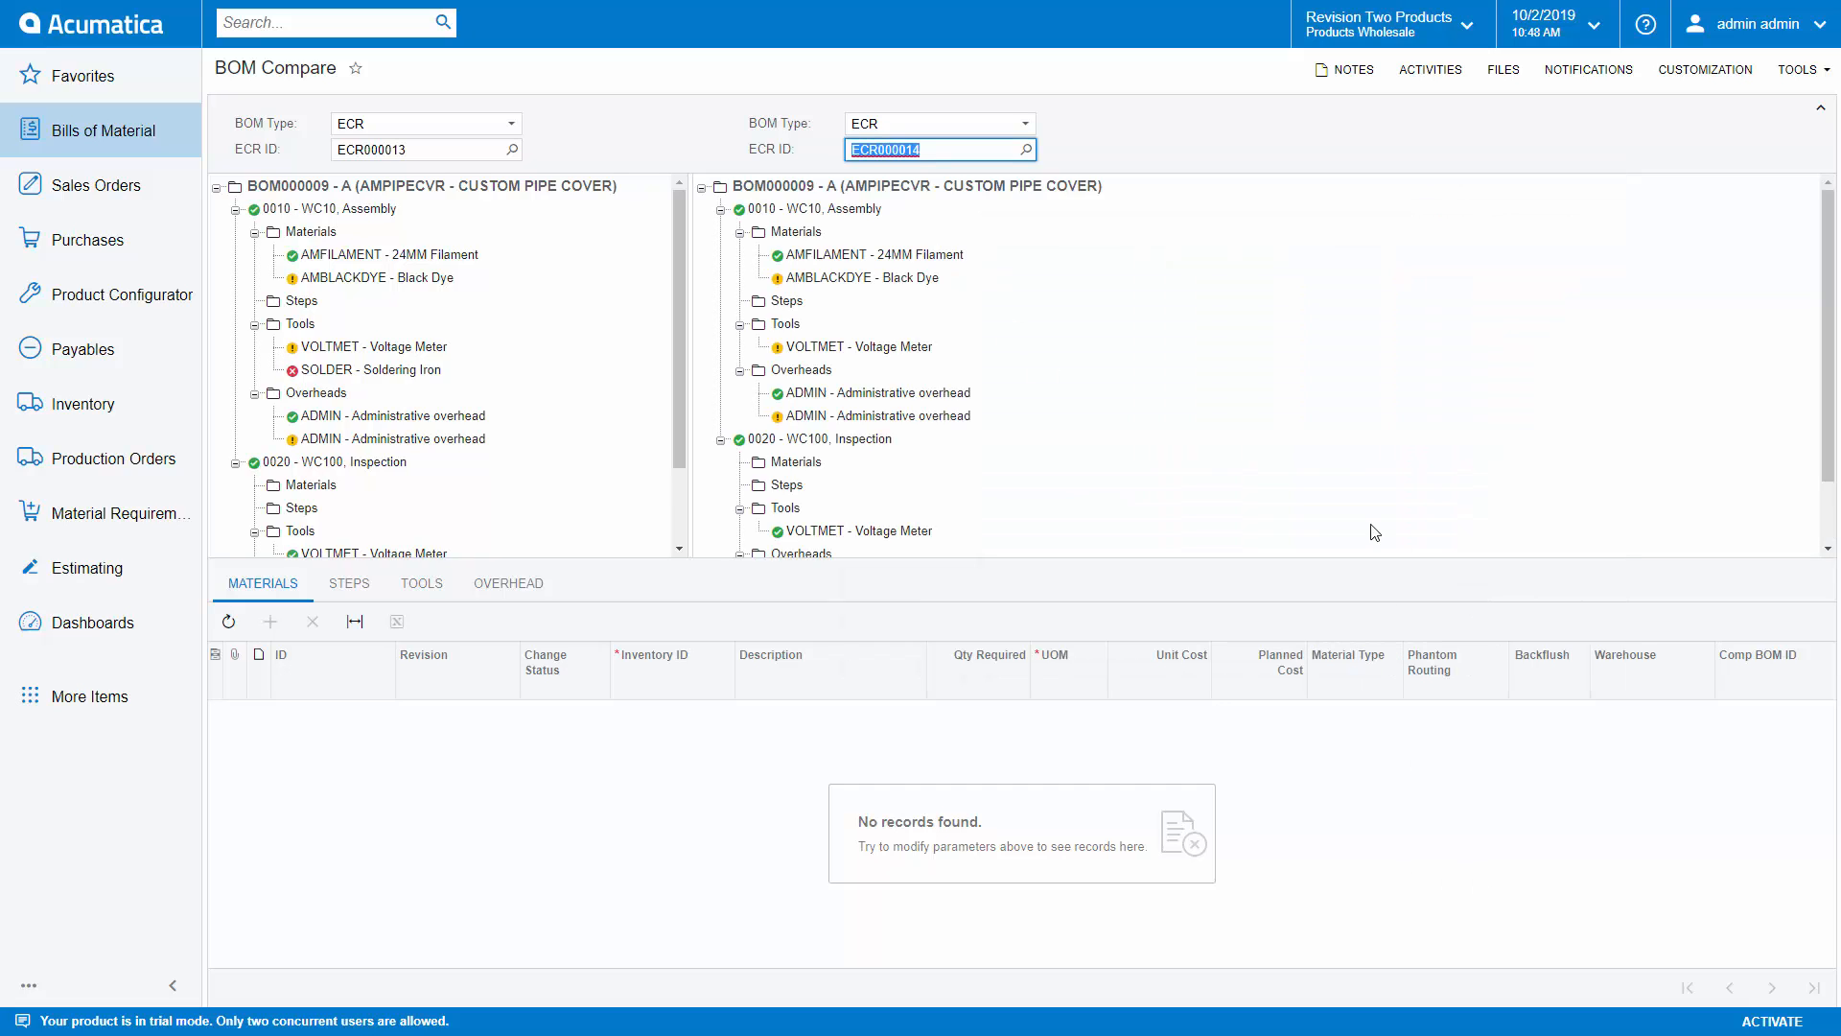
{"action": "left_click", "coordinate": [1377, 440]}
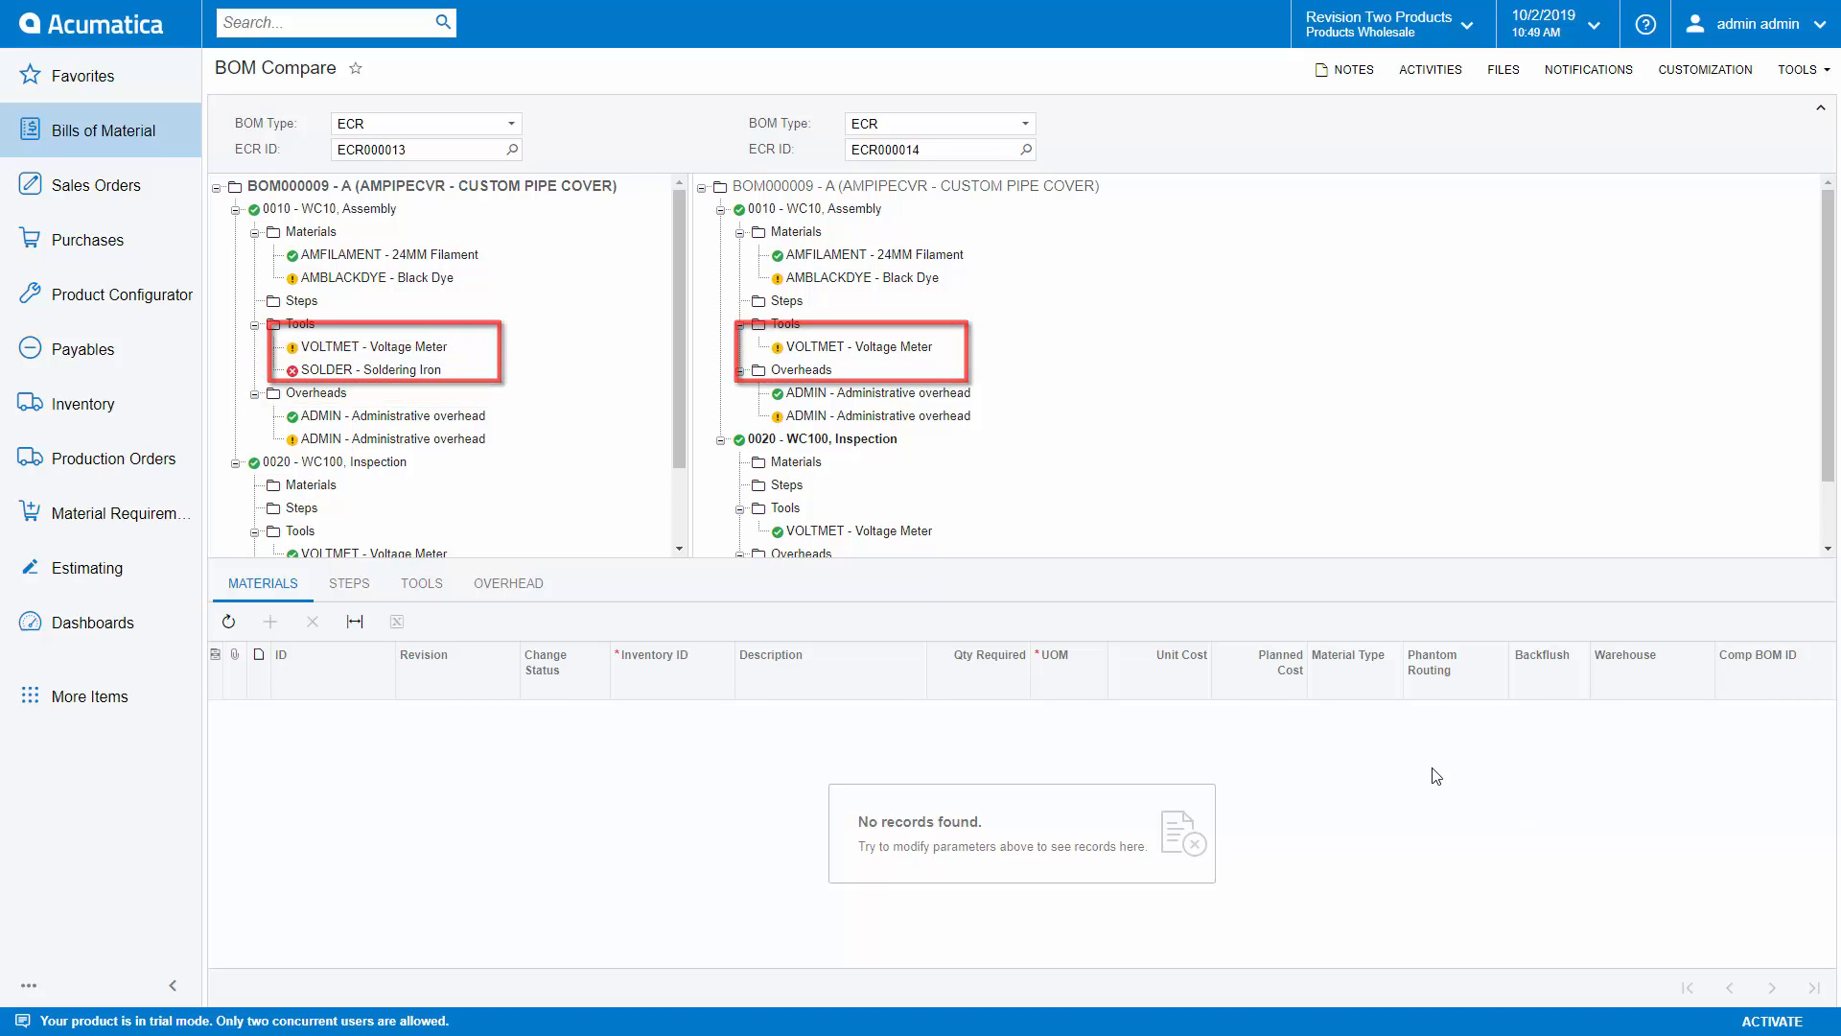
Step: Compare the AMBLACKDYE - Black Dye material details of operation 0010 between both change requests
{"action": "left_click", "coordinate": [393, 280]}
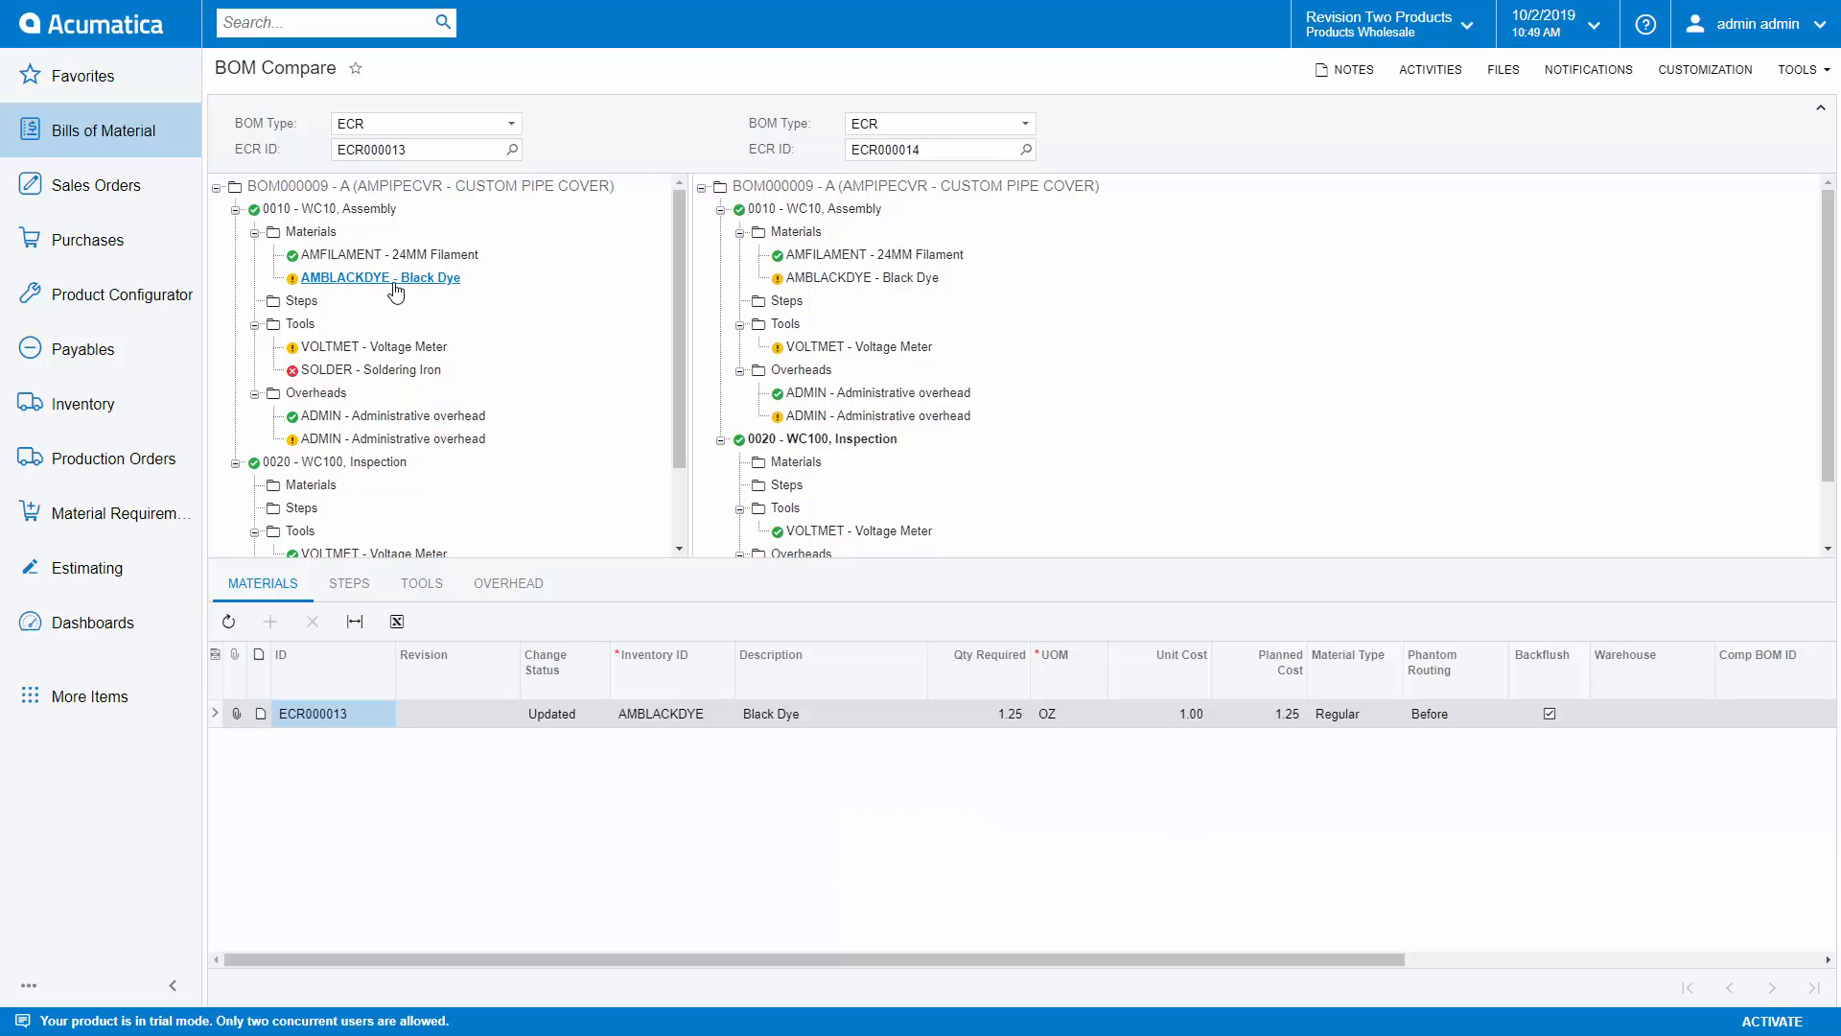
{"action": "left_click", "coordinate": [825, 287]}
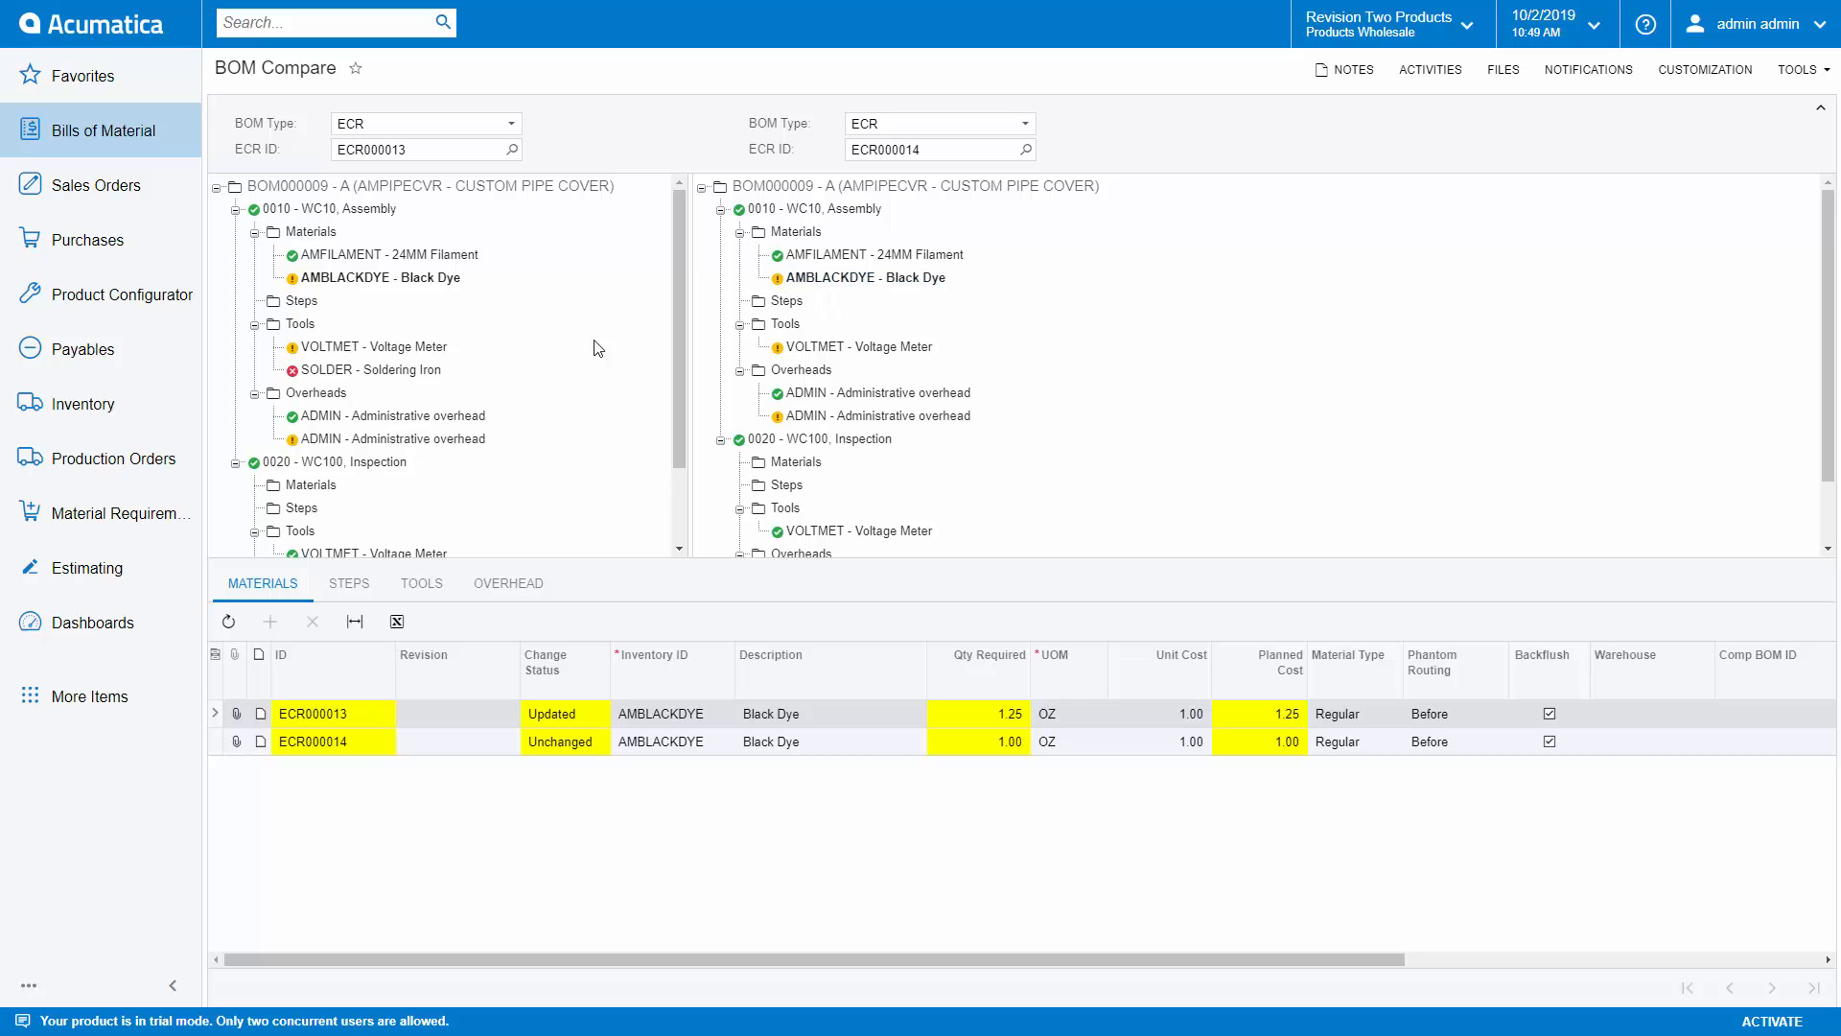
Step: Compare the VOLTMET - Voltage Meter tool details of operation 0010 between the two change requests
{"action": "left_click", "coordinate": [301, 326]}
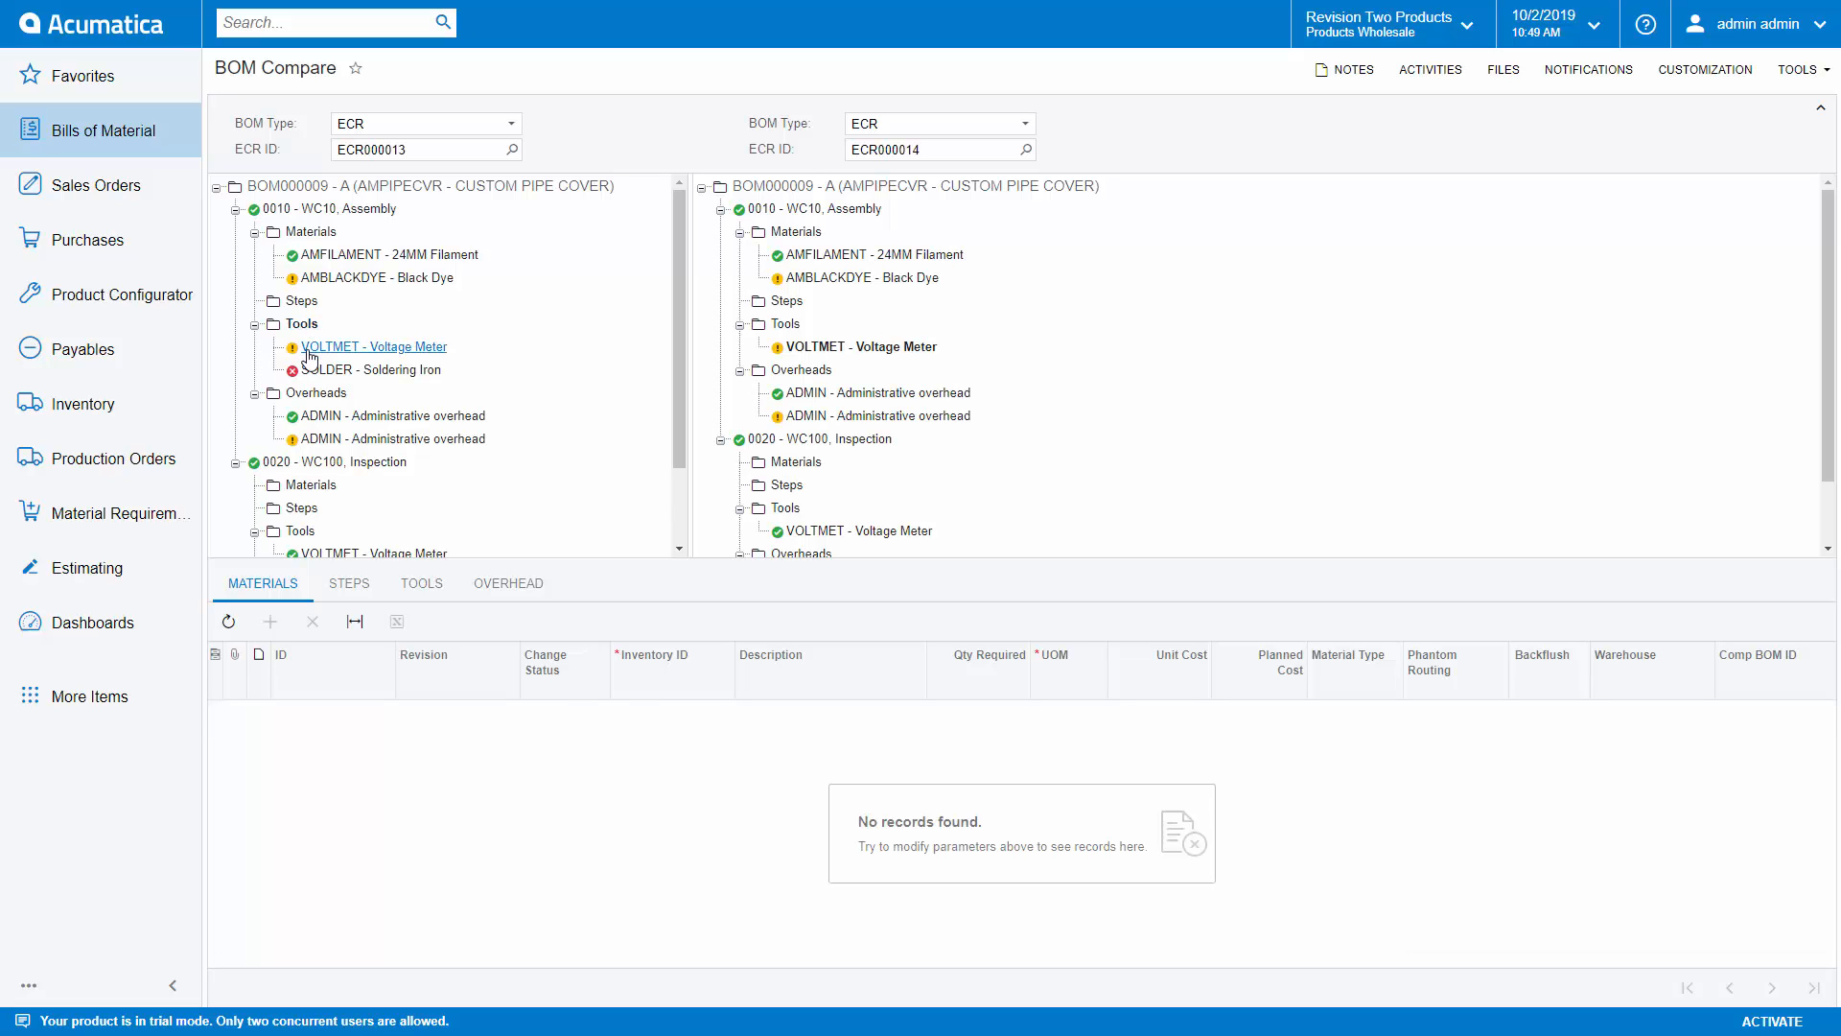
{"action": "left_click", "coordinate": [308, 347]}
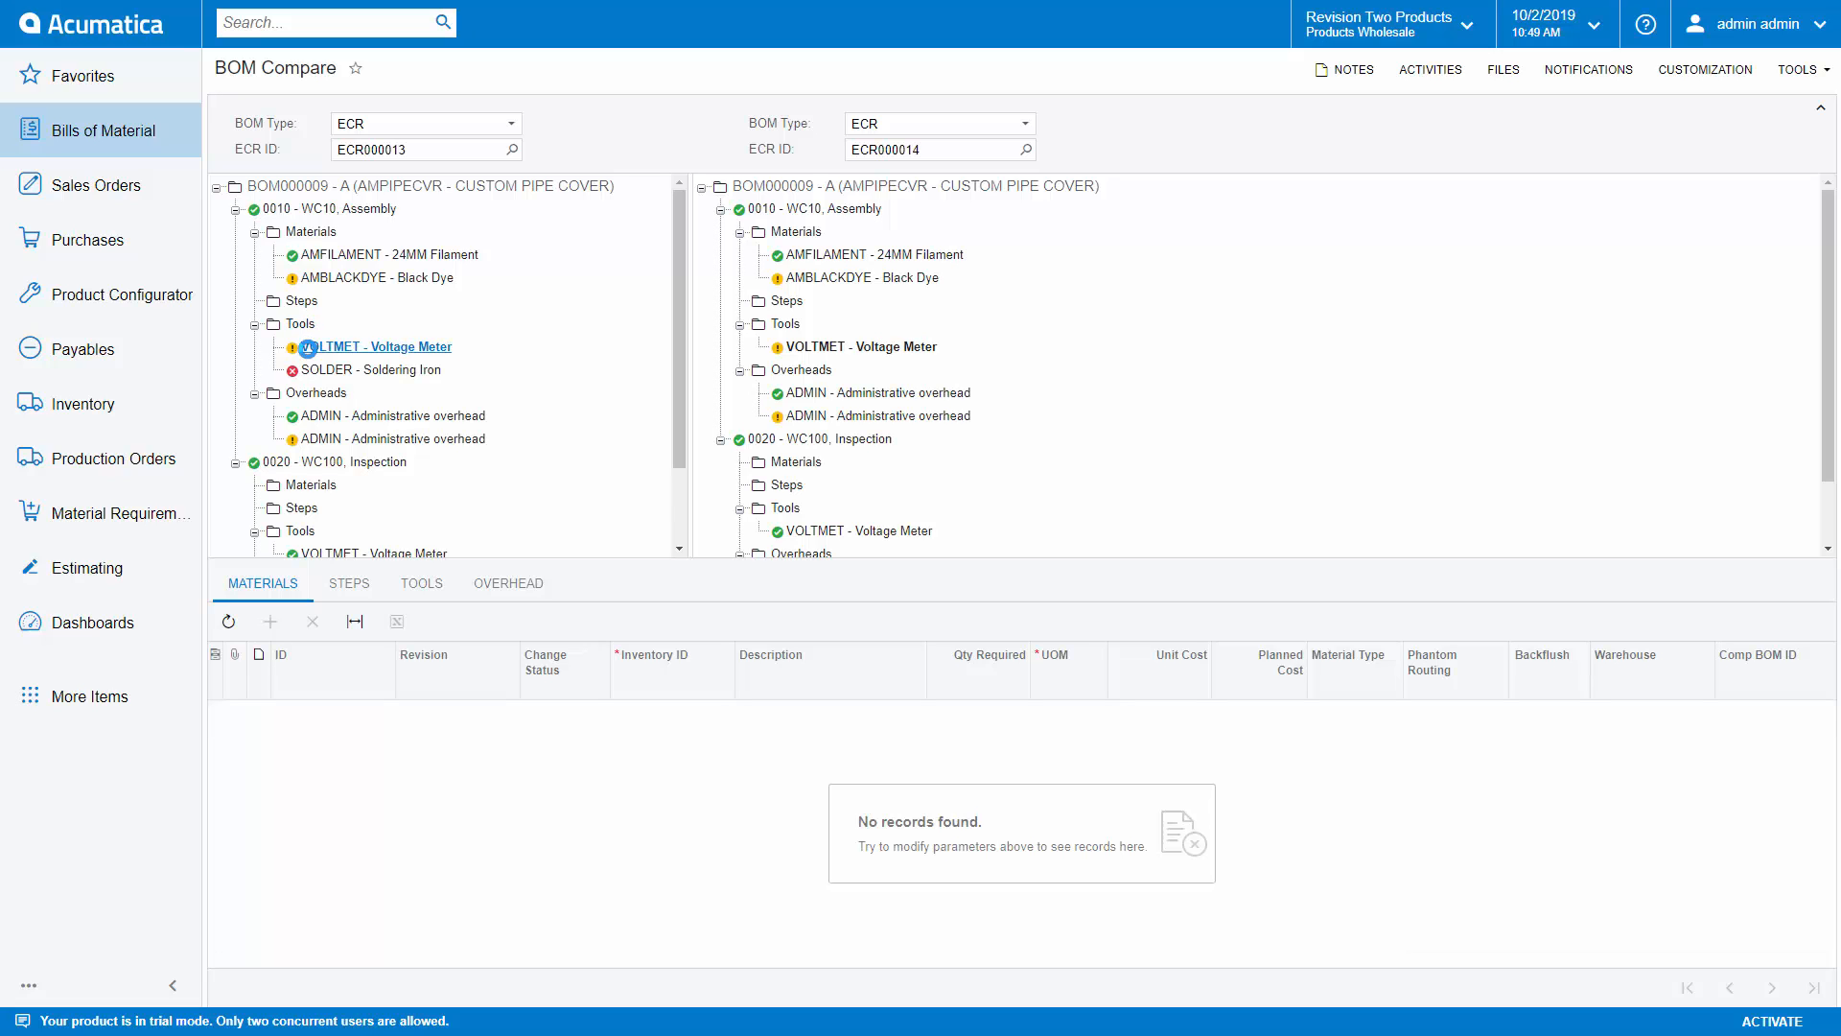
{"action": "left_click", "coordinate": [422, 583]}
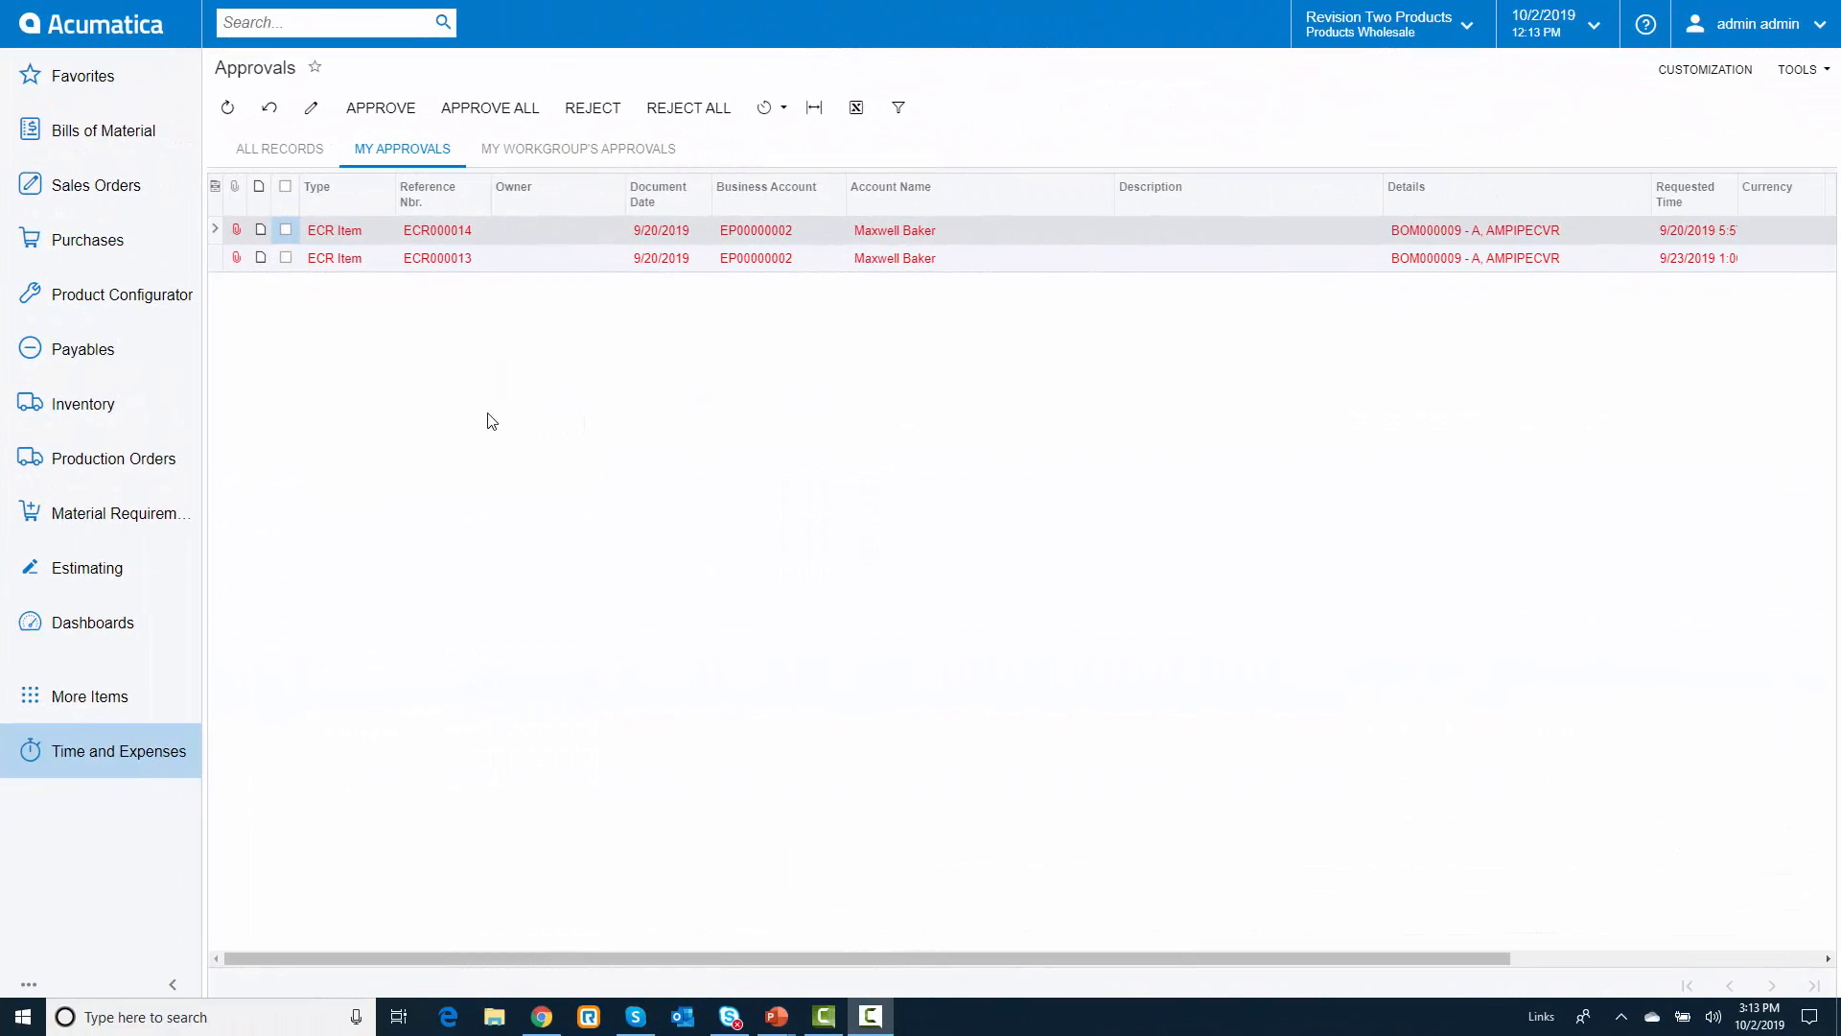
Step: Approve both pending change requests, ECR000014 and ECR000013, in My Approvals
{"action": "left_click", "coordinate": [290, 232]}
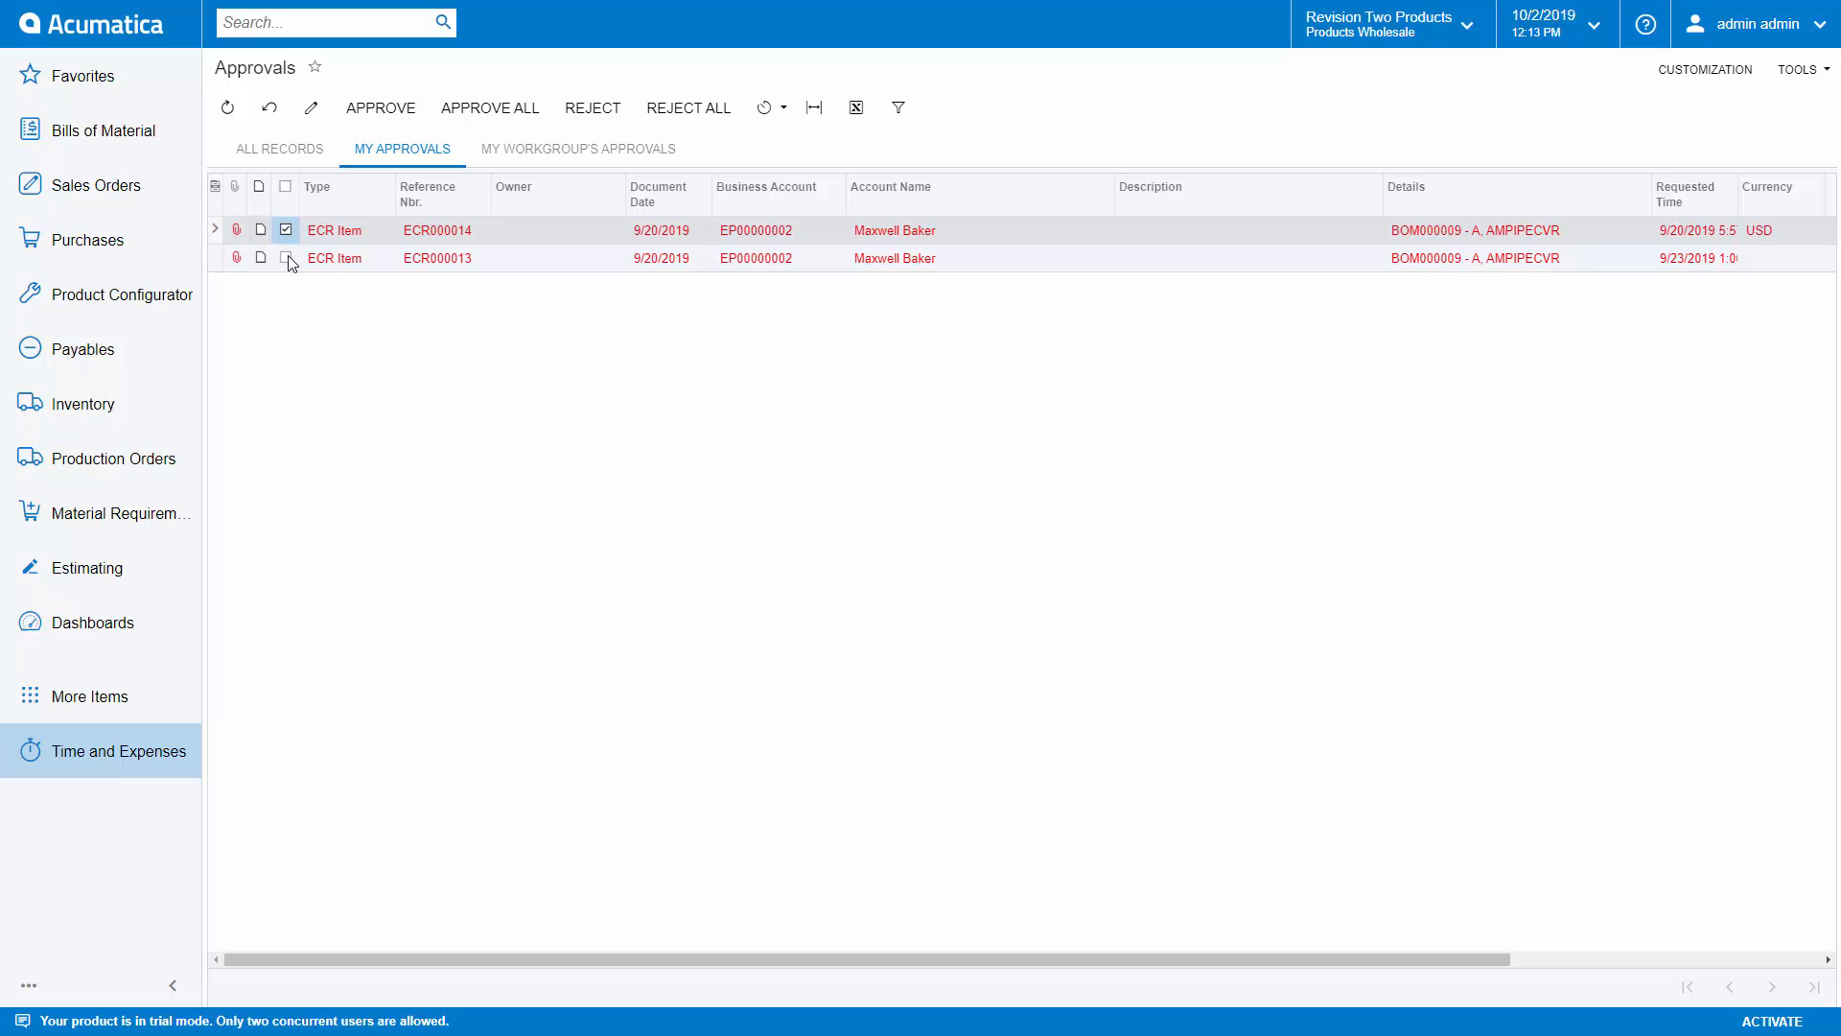
{"action": "left_click", "coordinate": [287, 257]}
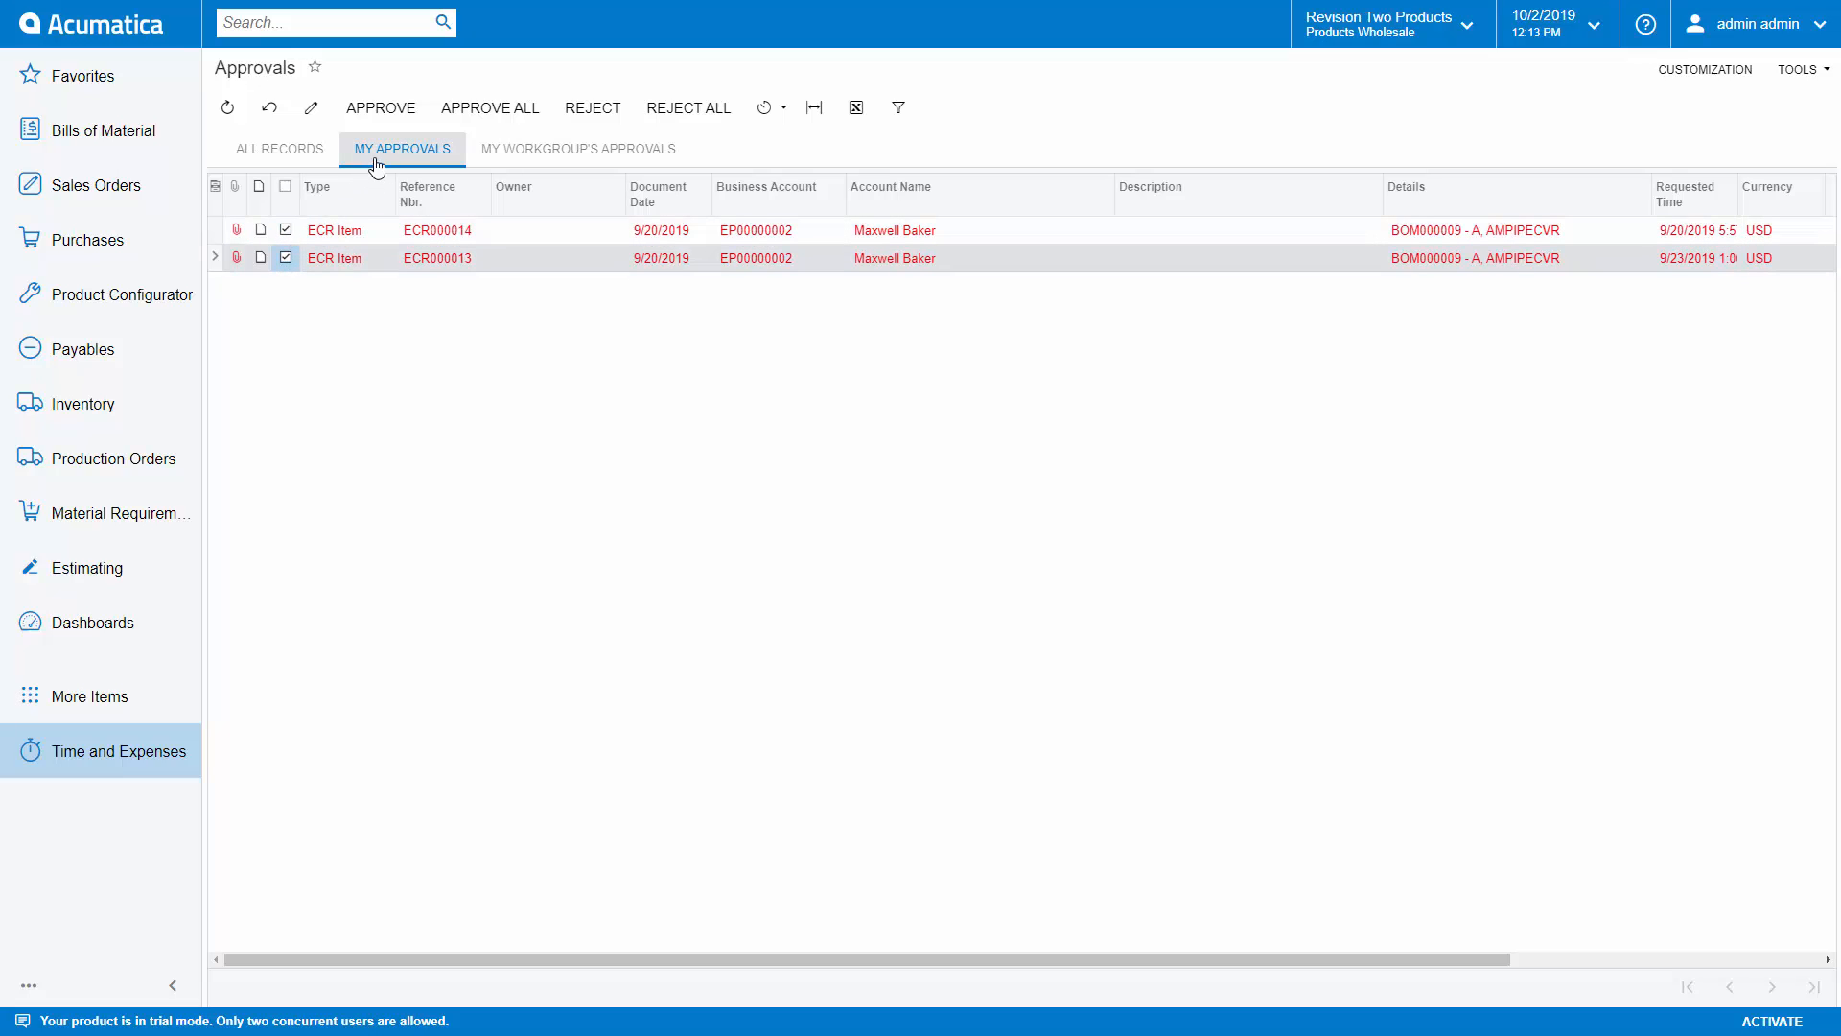
{"action": "left_click", "coordinate": [388, 119]}
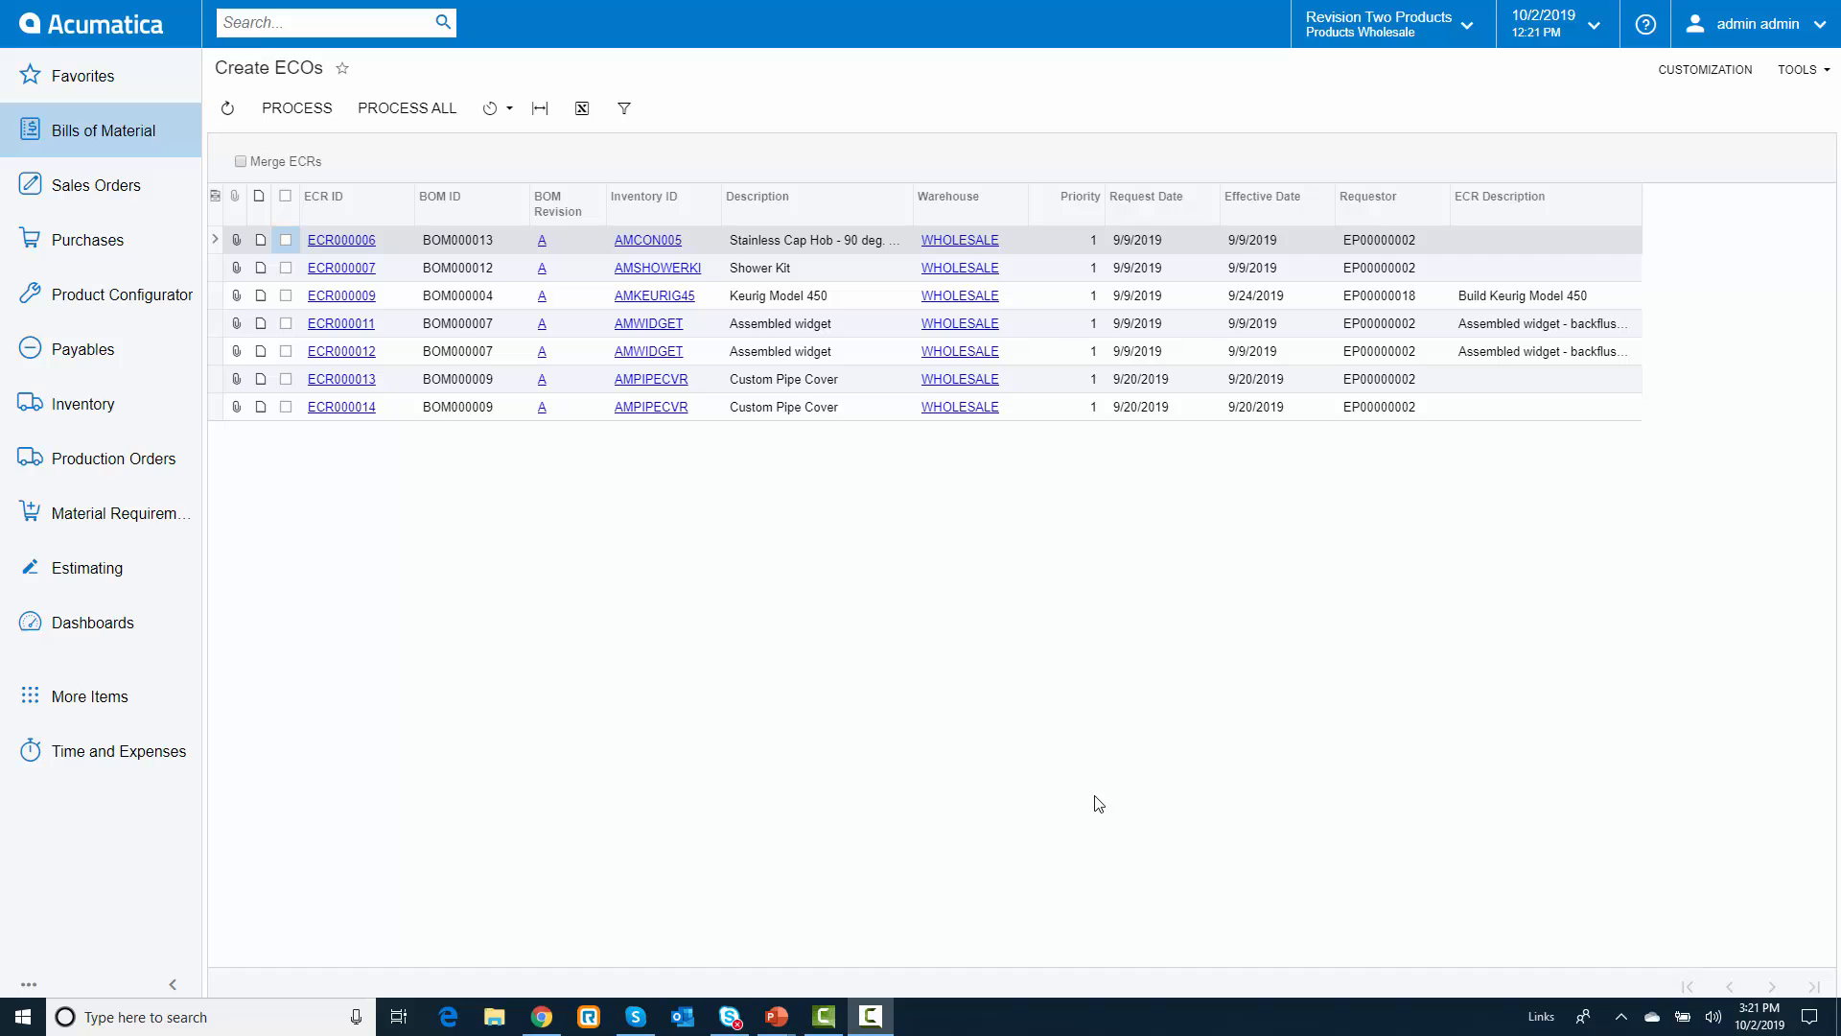
Step: Create one merged ECO from ECR000013 and ECR000014, and open ECR000013 from the list of processed records
{"action": "left_click", "coordinate": [285, 379]}
{"action": "left_click", "coordinate": [287, 408]}
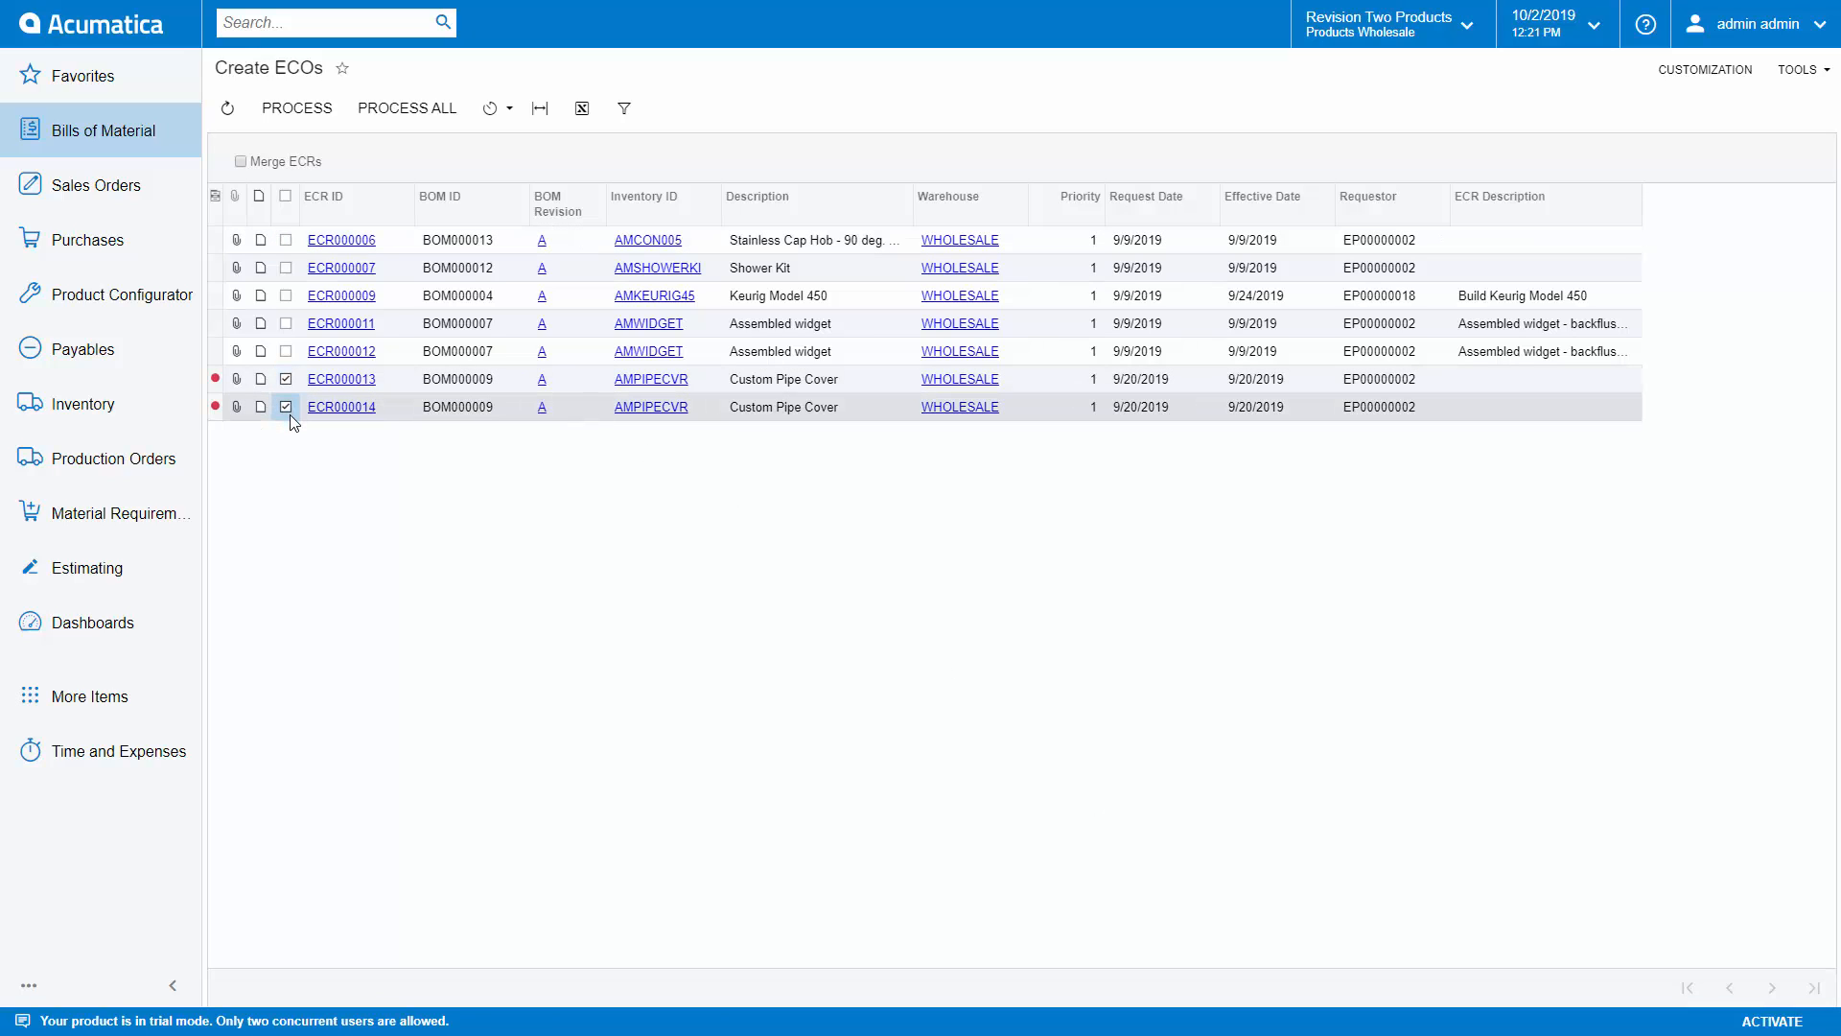
{"action": "left_click", "coordinate": [241, 162]}
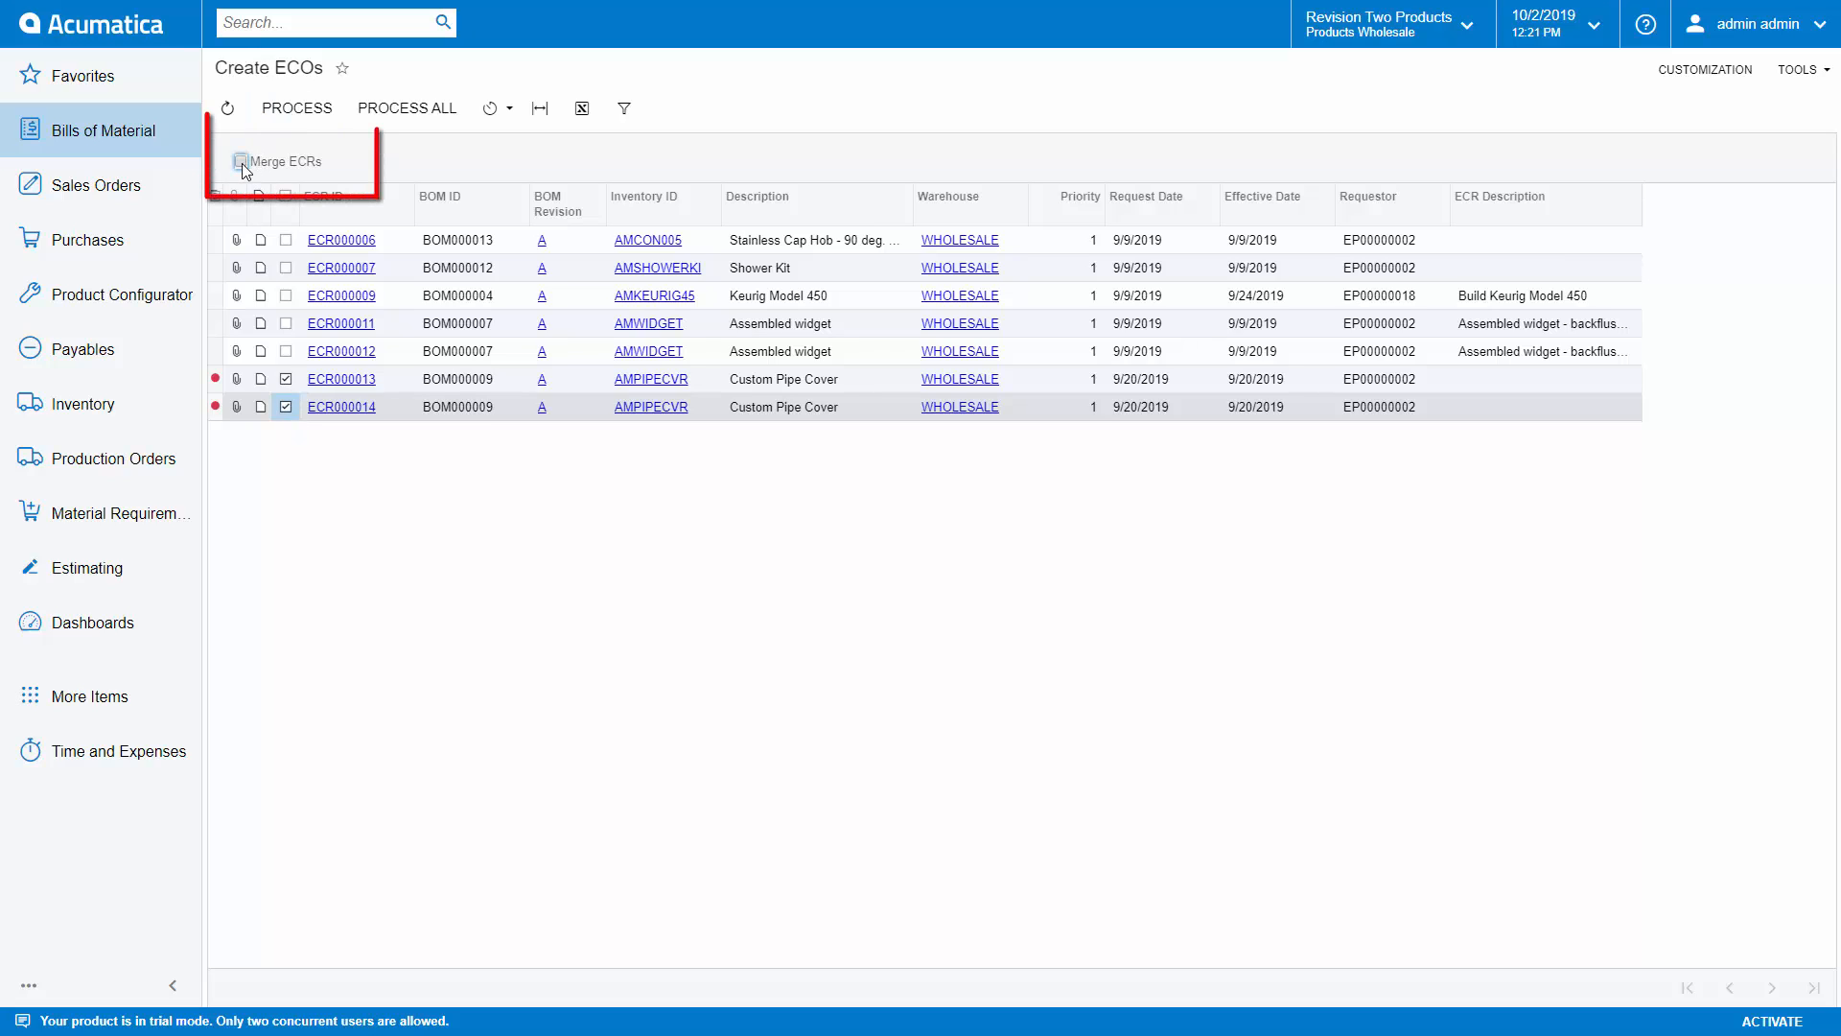
{"action": "left_click", "coordinate": [296, 108]}
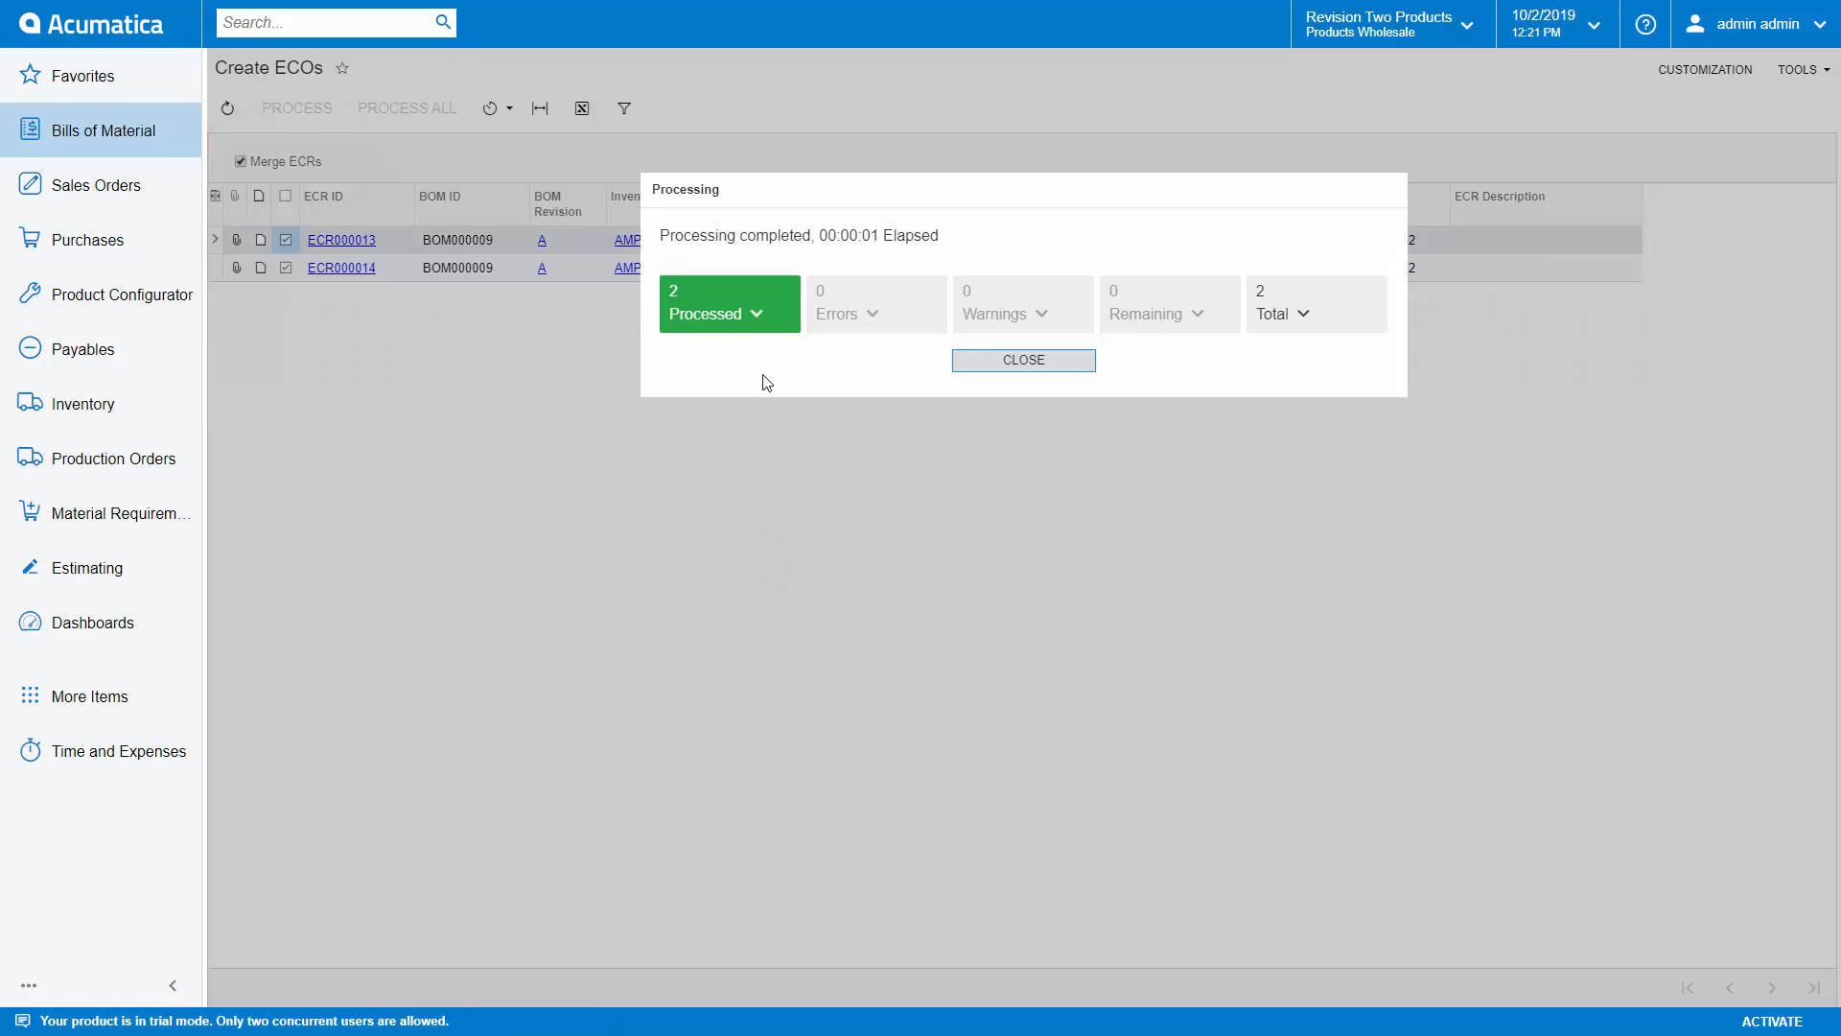
{"action": "left_click", "coordinate": [739, 308]}
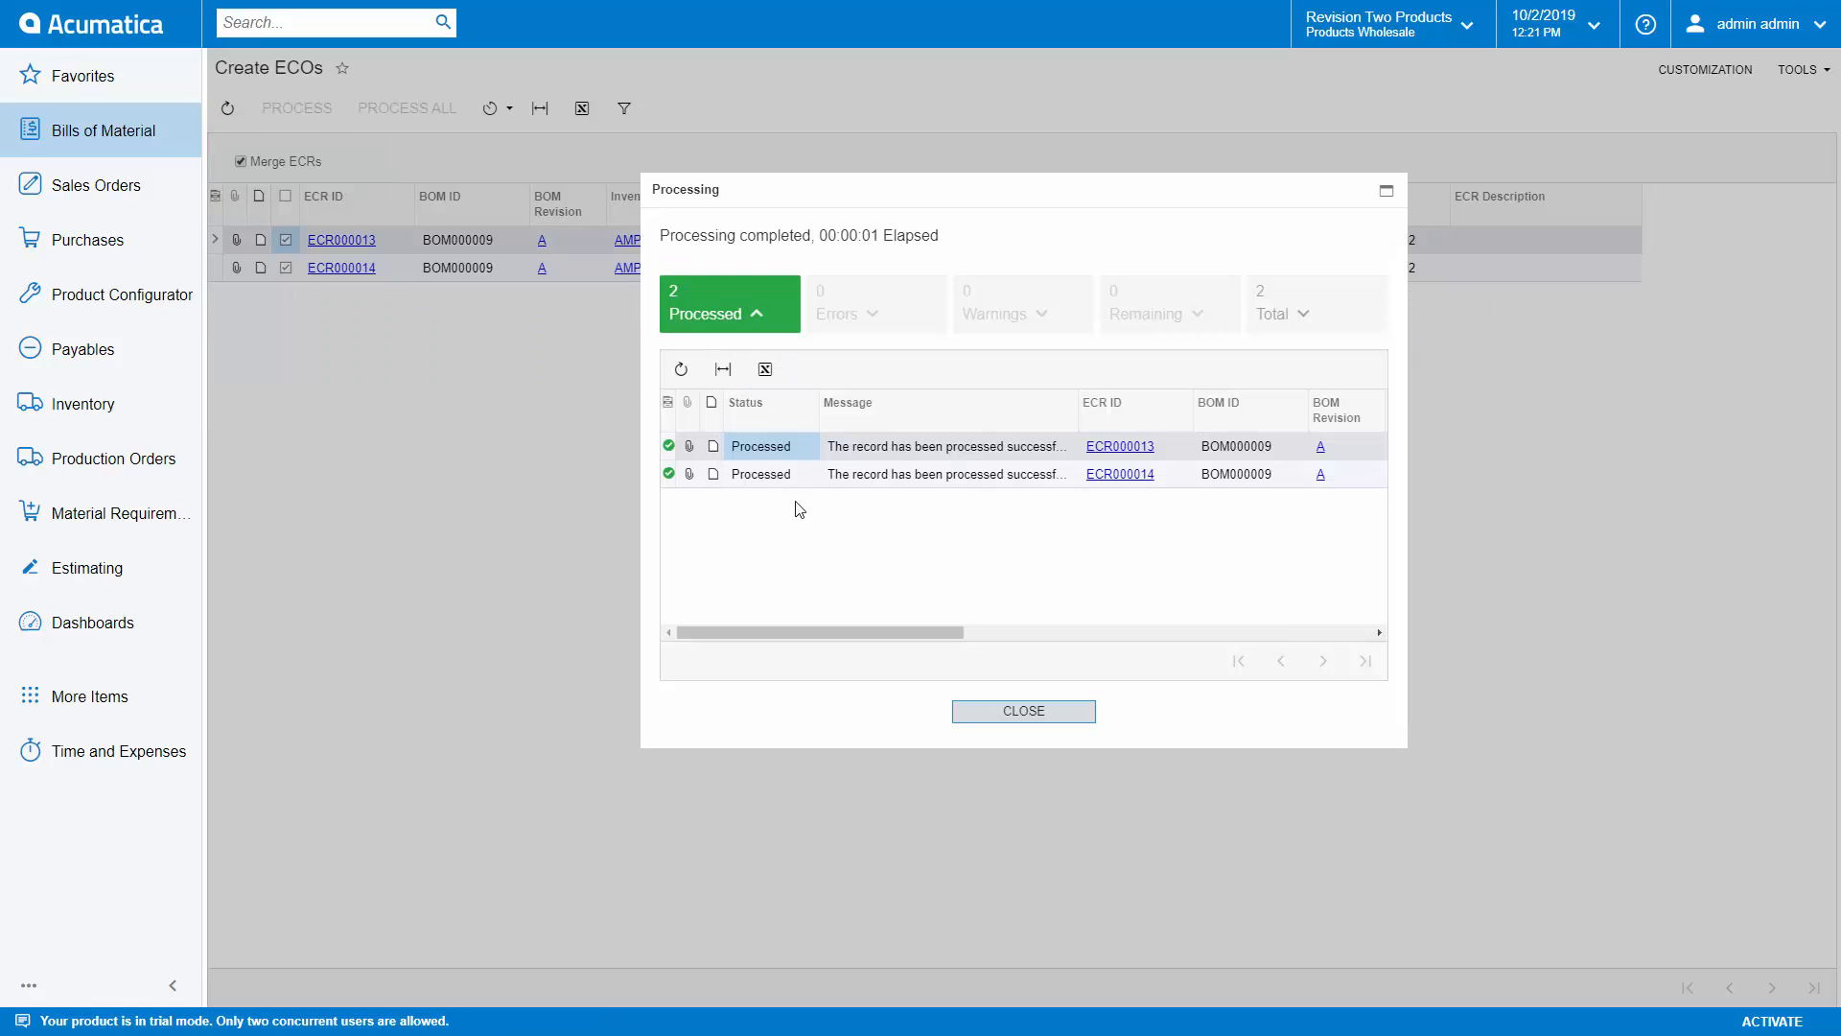
{"action": "left_click", "coordinate": [1120, 446]}
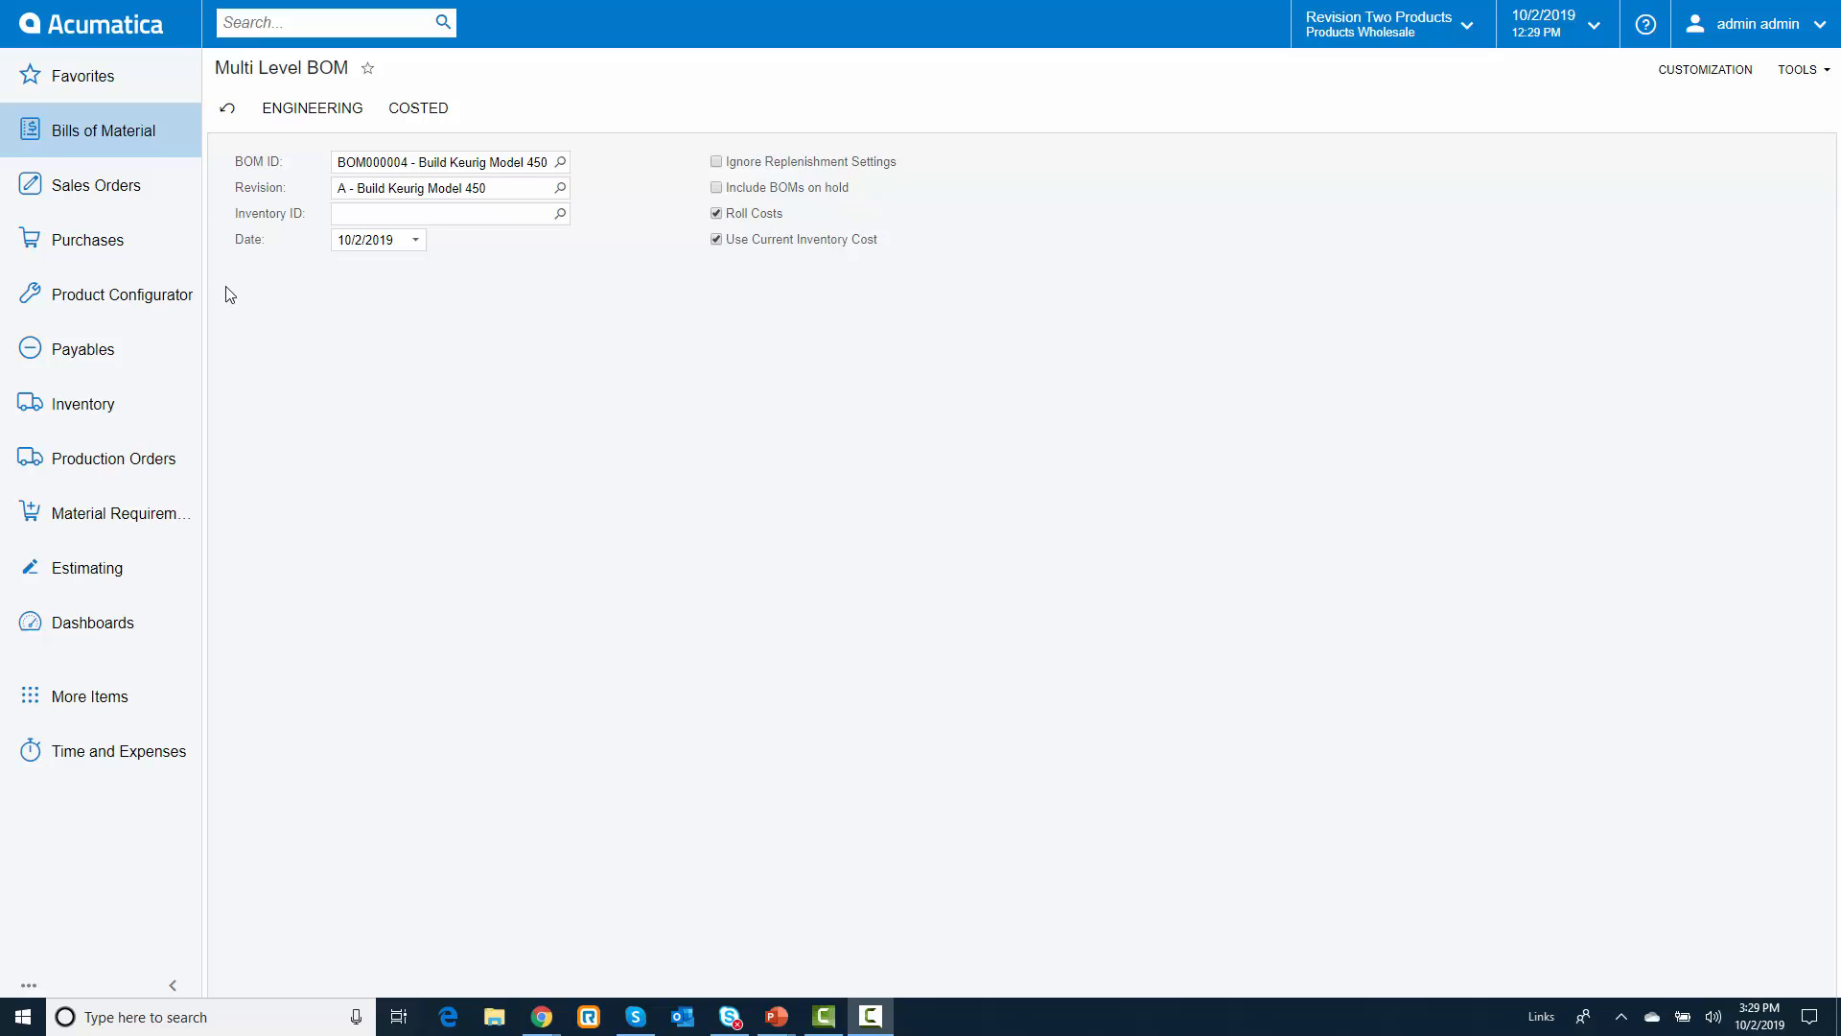
Step: Run the costed multi-level BOM report for BOM000004, revision A, with costs rolled and current inventory cost used
{"action": "left_click", "coordinate": [418, 107]}
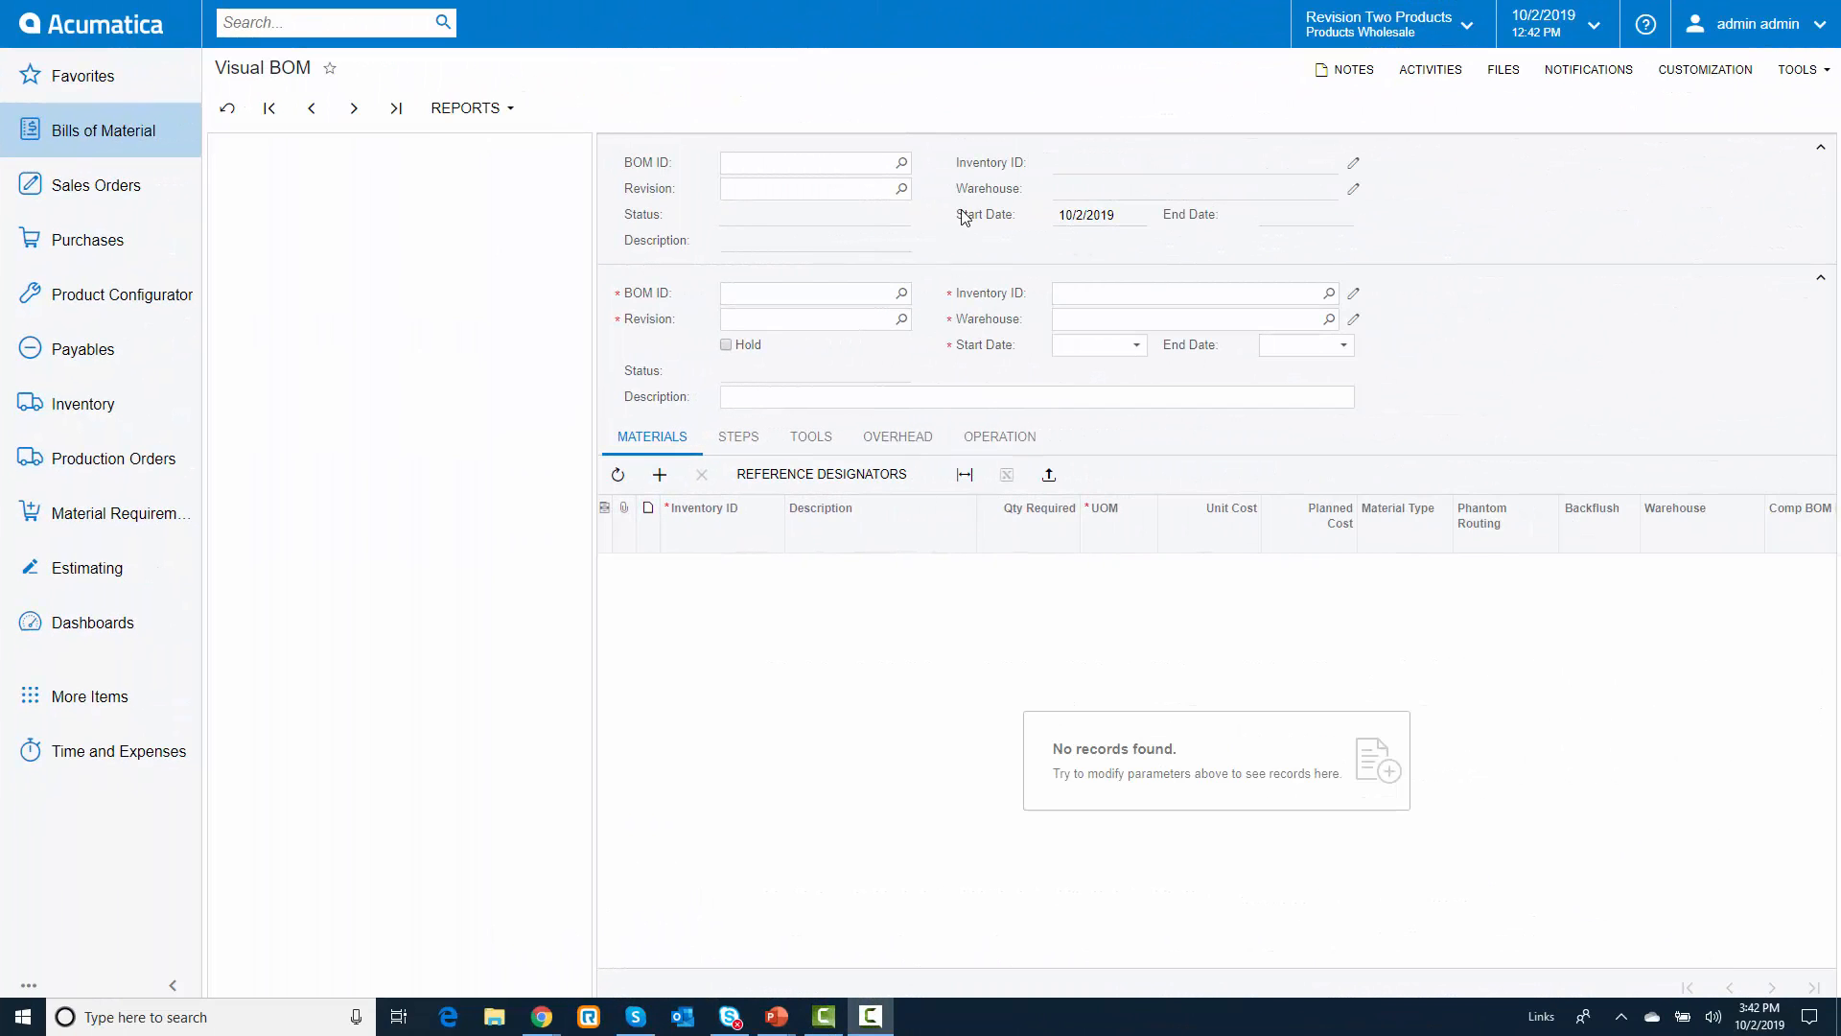
Step: Load BOM000004, revision A, in Visual BOM
{"action": "left_click", "coordinate": [901, 162]}
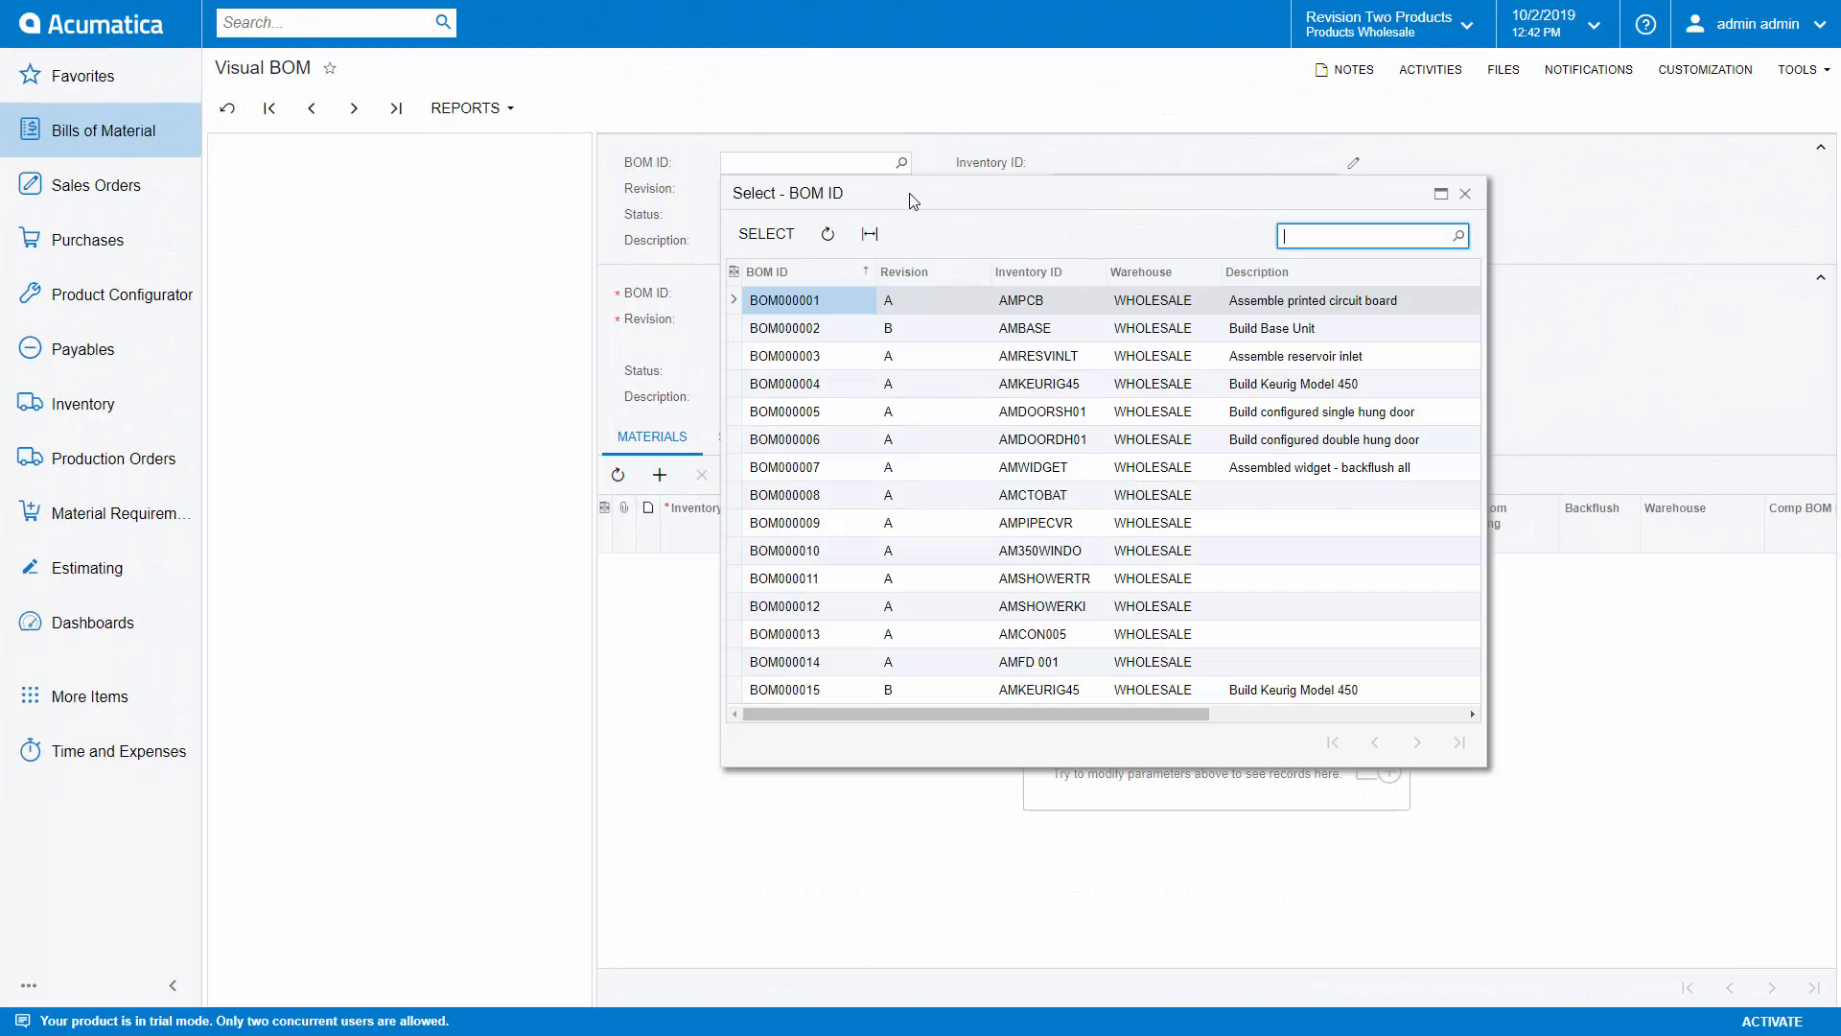
{"action": "left_click", "coordinate": [806, 385]}
{"action": "left_click", "coordinate": [772, 234]}
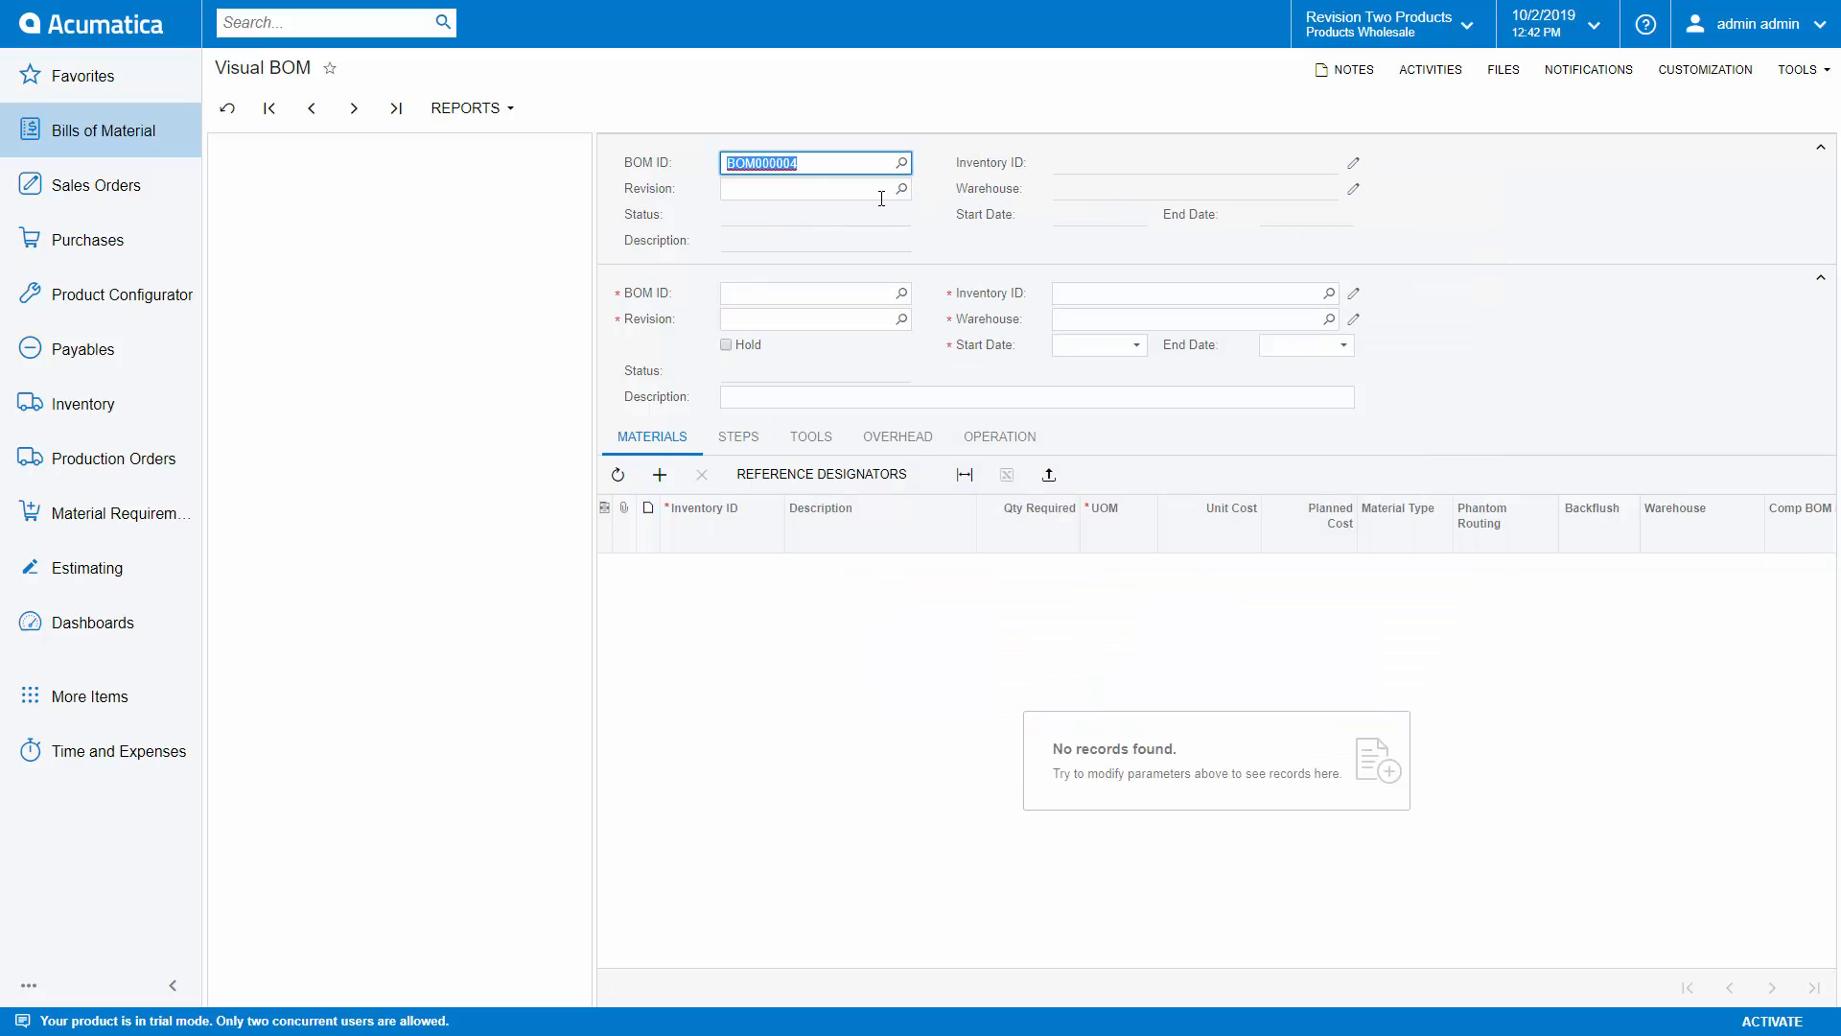
{"action": "left_click", "coordinate": [902, 188]}
{"action": "left_click", "coordinate": [768, 258]}
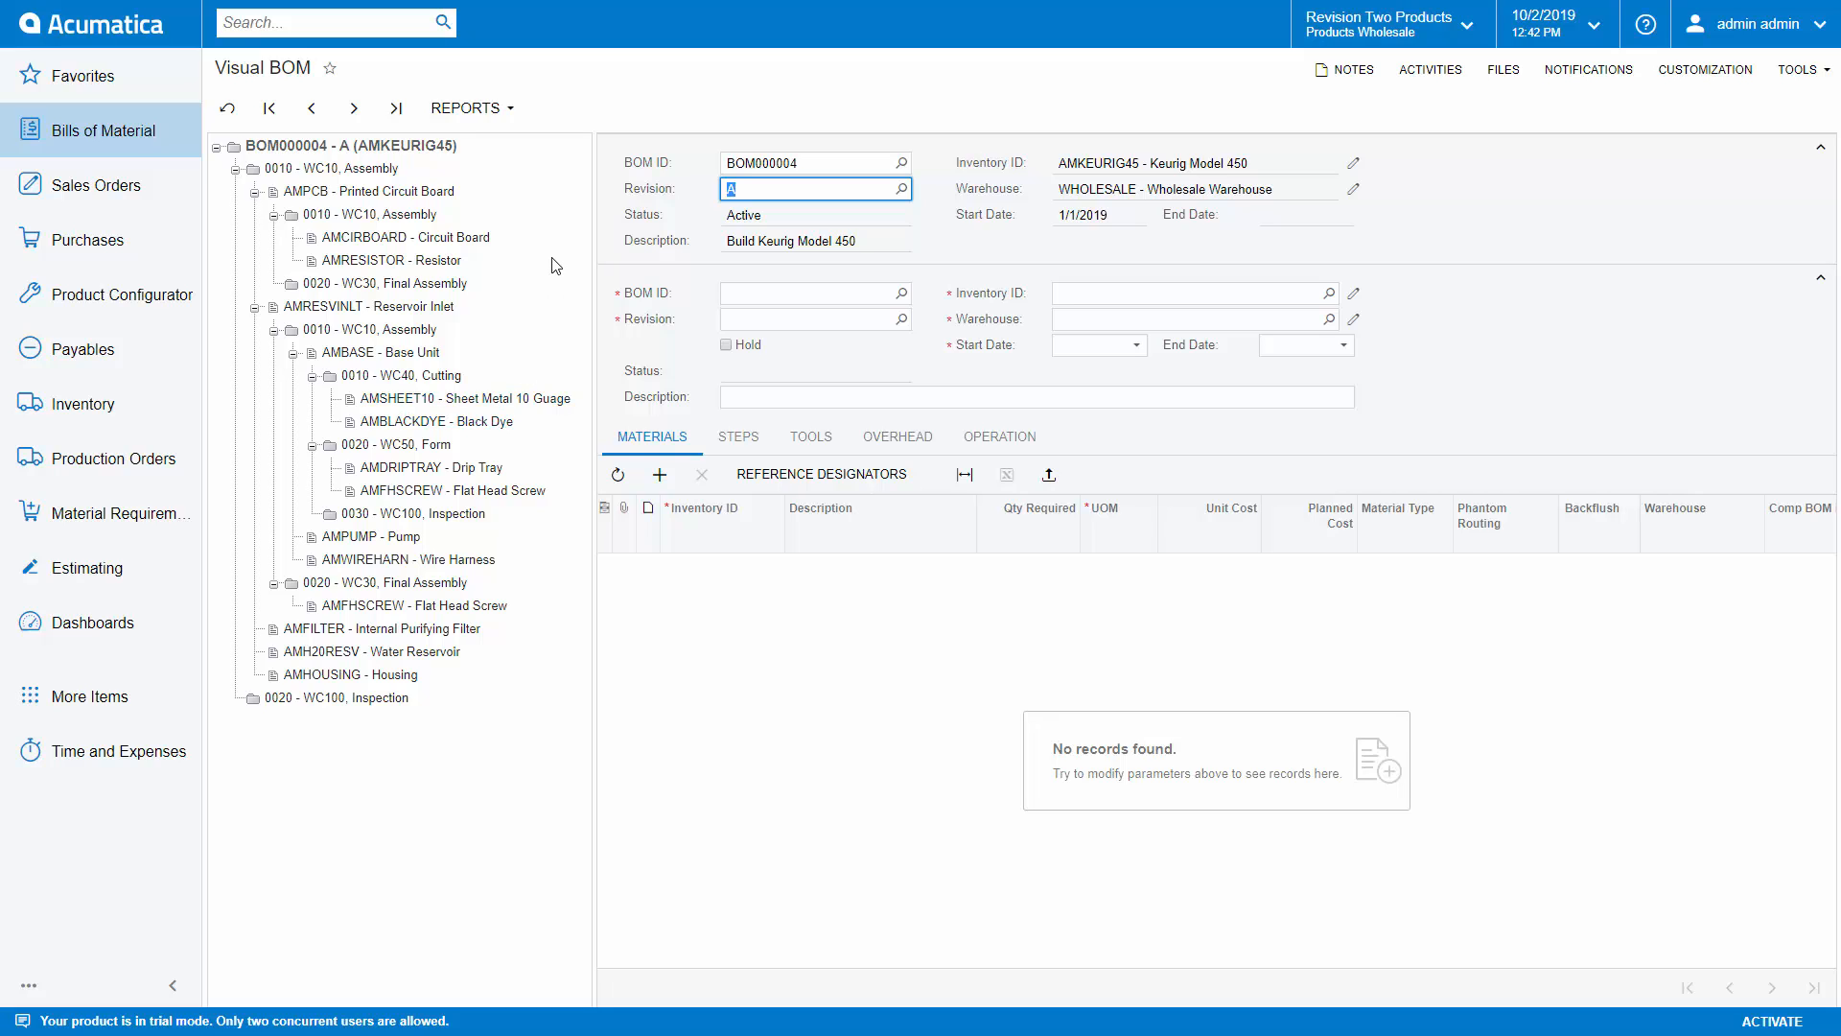
Step: Inspect the AMRESVINLT - Reservoir Inlet subassembly and the materials of its 0020 - WC30, Final Assembly operation
{"action": "left_click", "coordinate": [340, 308]}
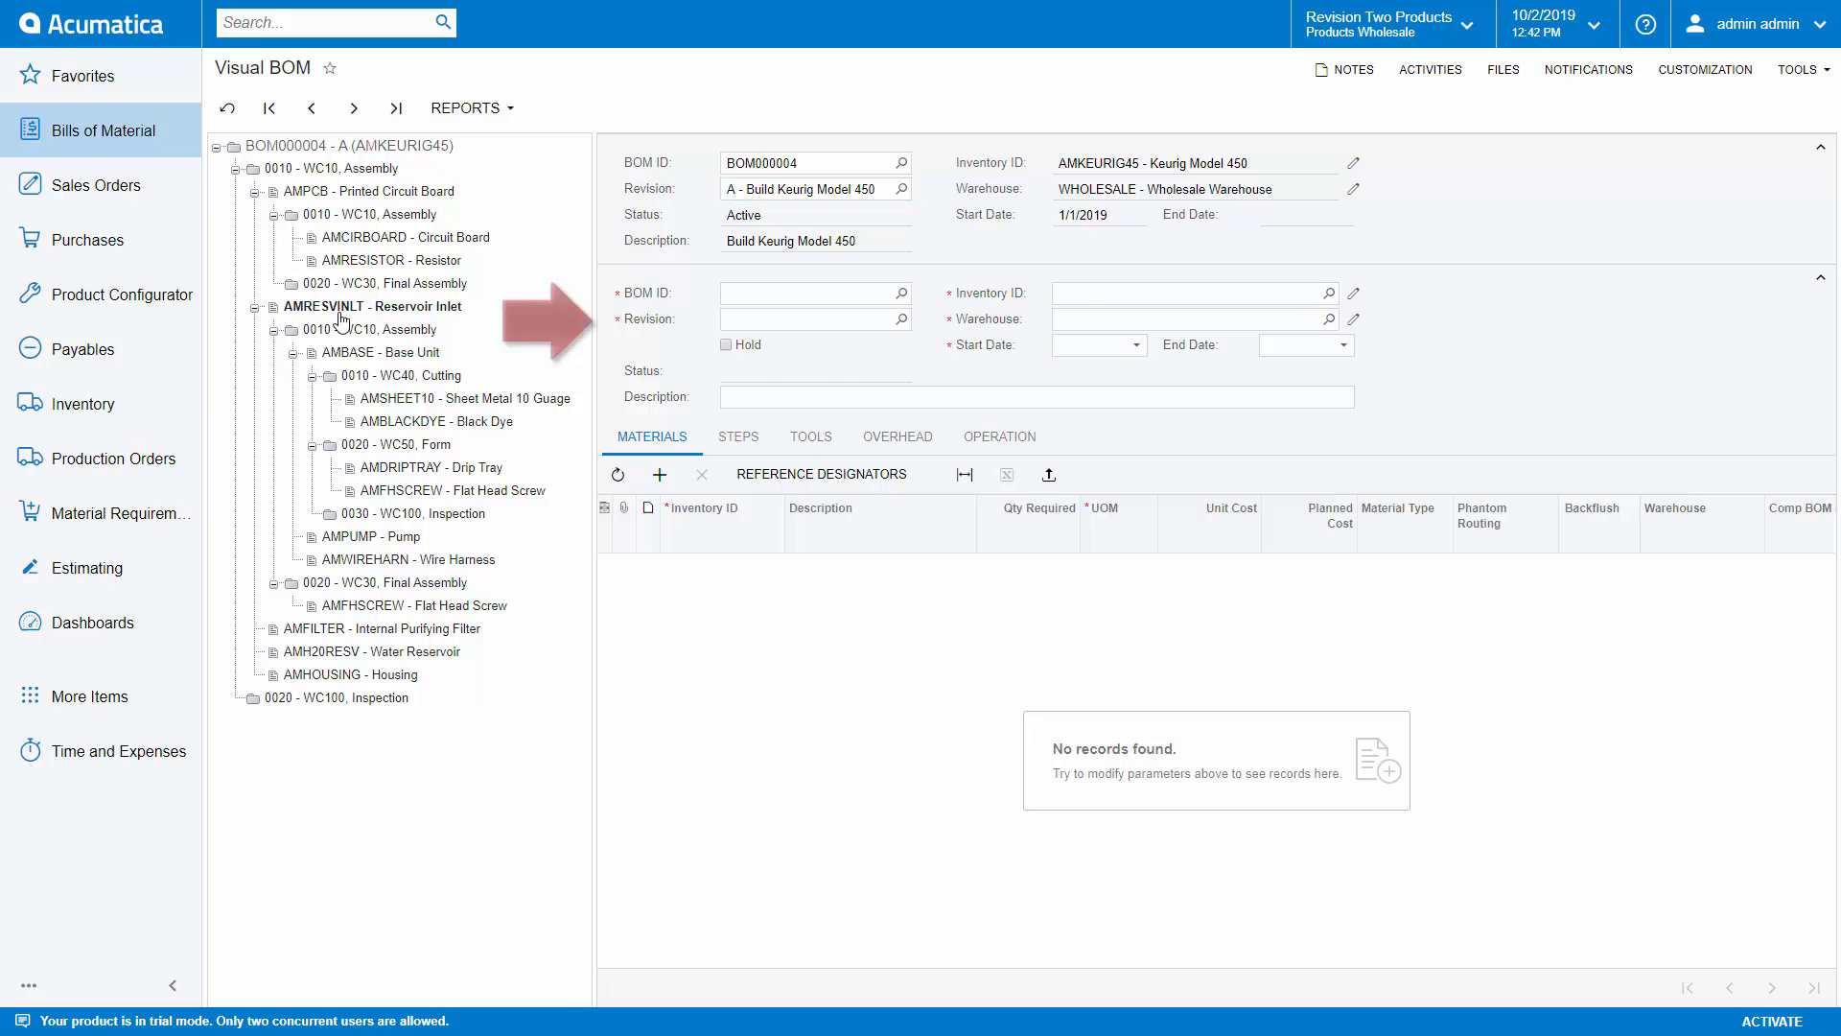
{"action": "left_click", "coordinate": [319, 583]}
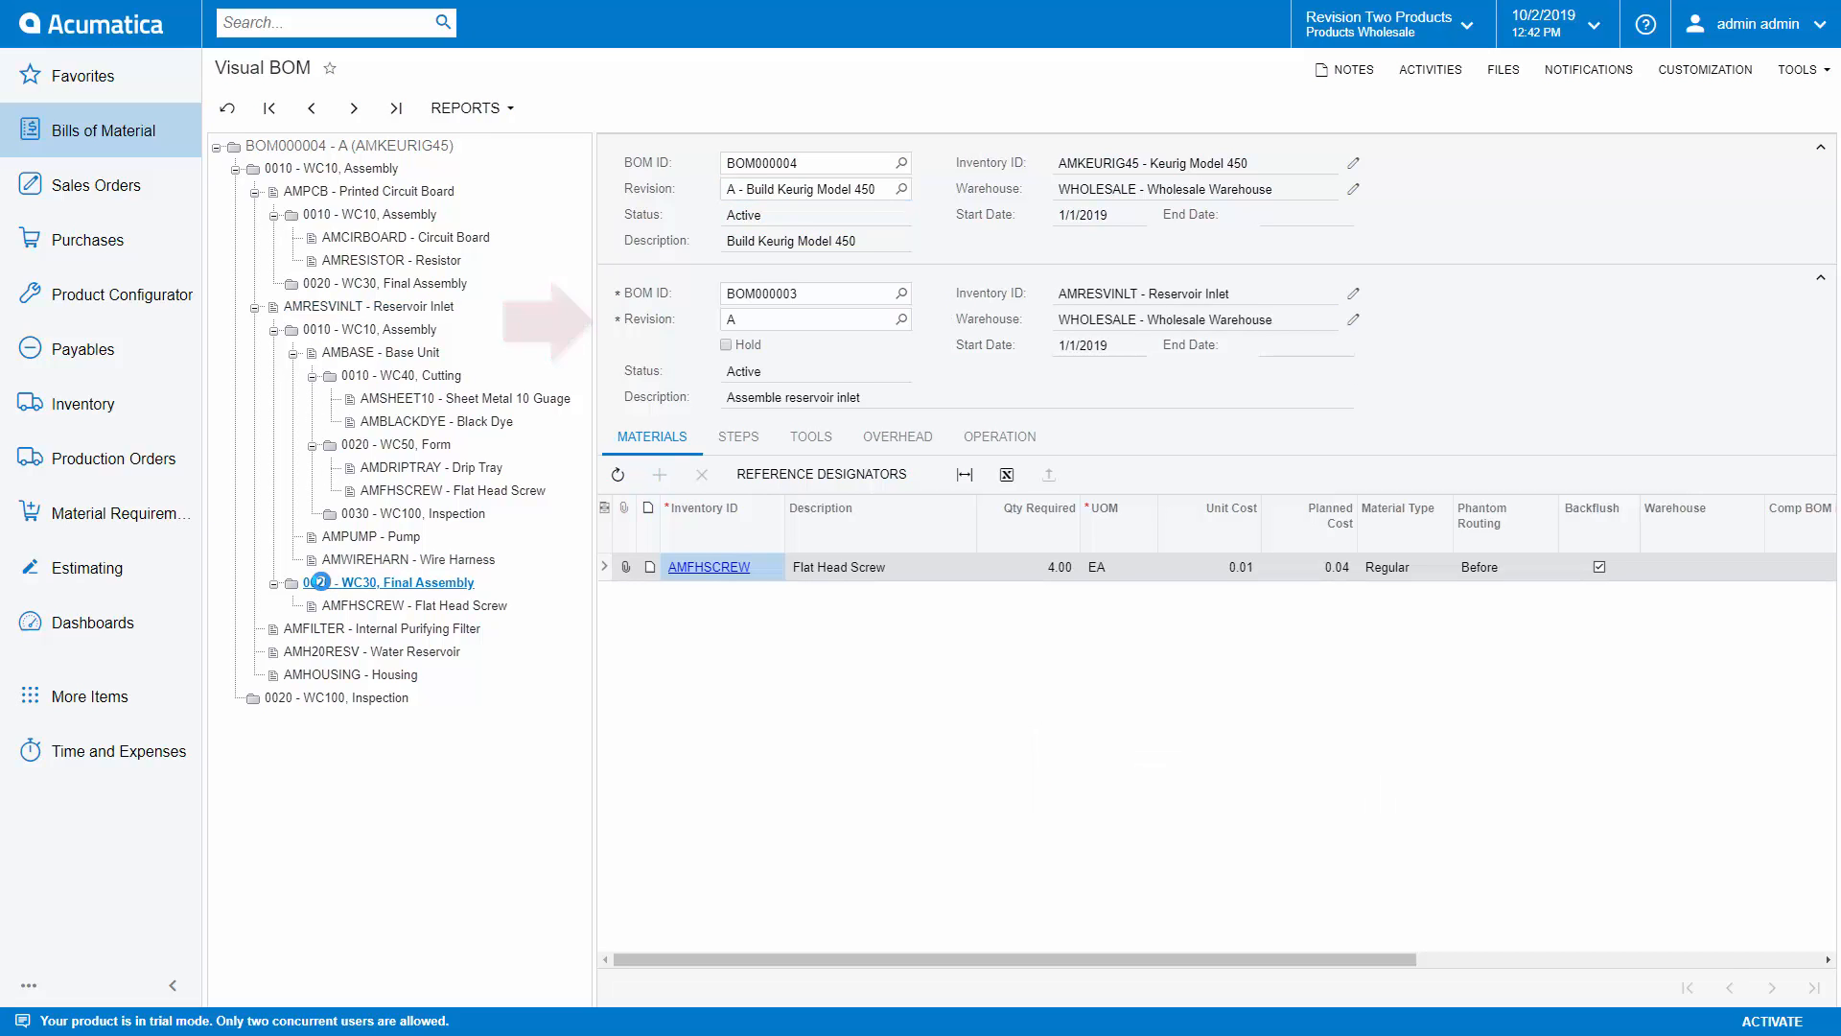